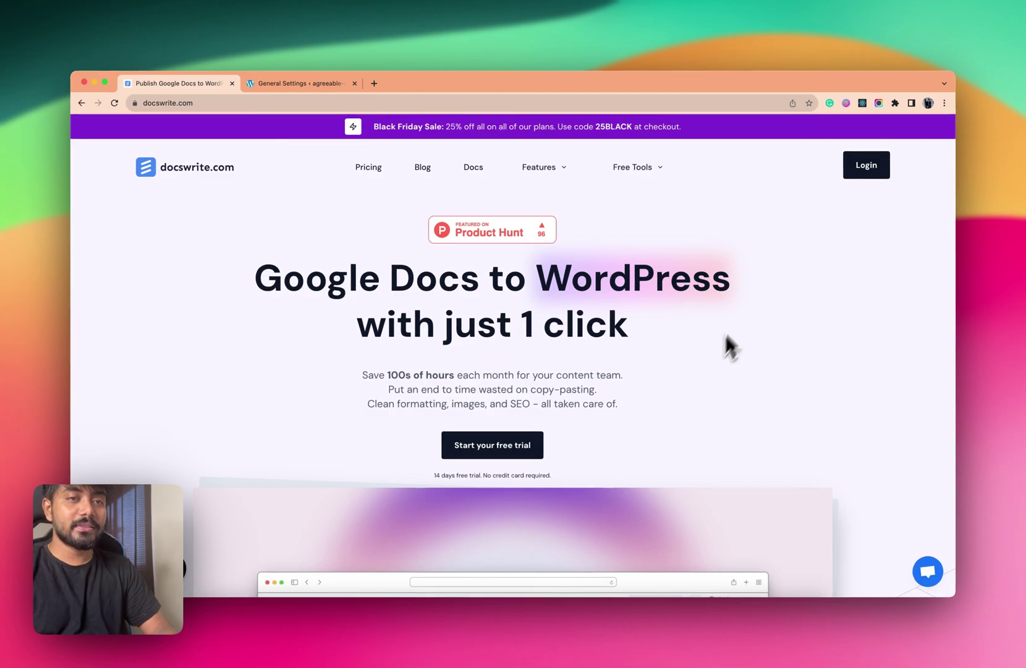
Log in to DocsWrite from docswrite.com with a Google account.
{"action": "scroll", "coordinate": [750, 292], "scroll_direction": "down", "scroll_amount": 3}
{"action": "scroll", "coordinate": [750, 294], "scroll_direction": "up", "scroll_amount": 3}
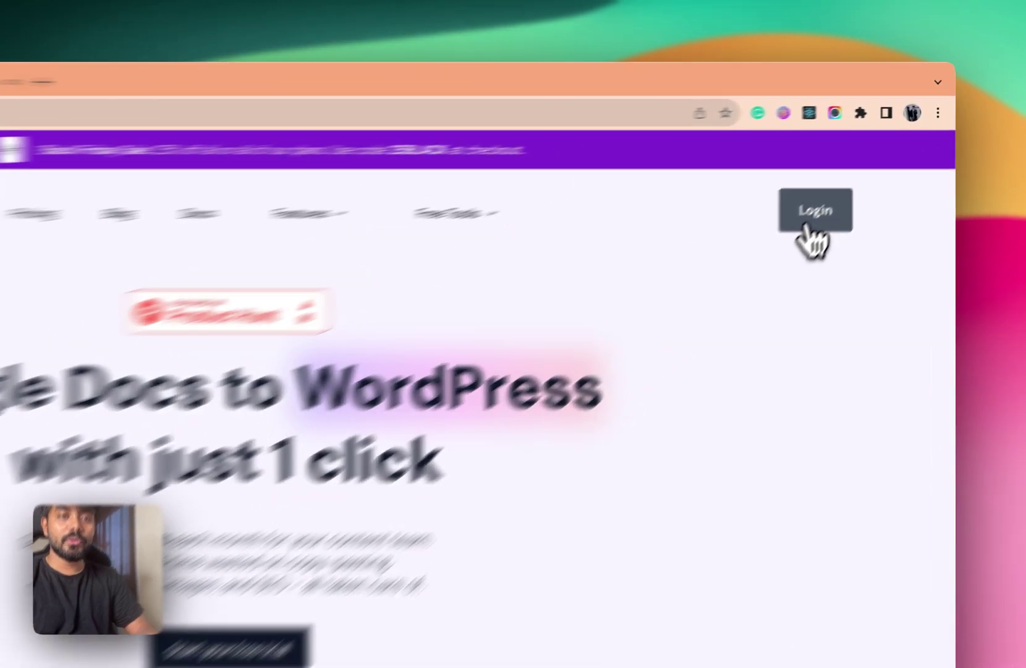
{"action": "left_click", "coordinate": [865, 166]}
{"action": "left_click", "coordinate": [626, 349]}
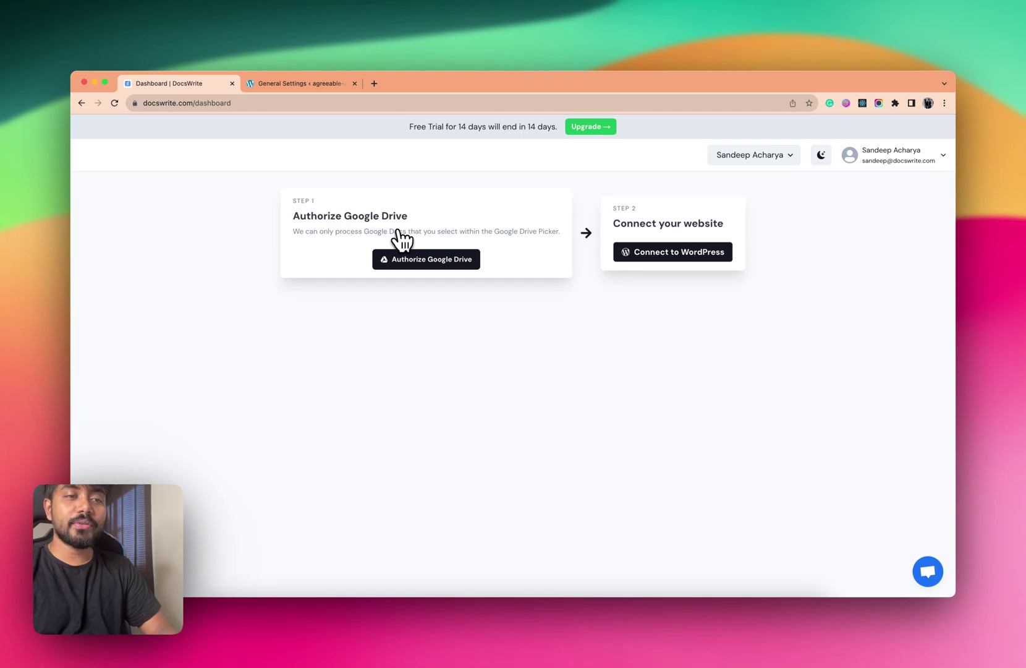
Authorize DocsWrite to access Google Drive using the chosen Google account.
{"action": "left_click", "coordinate": [434, 267]}
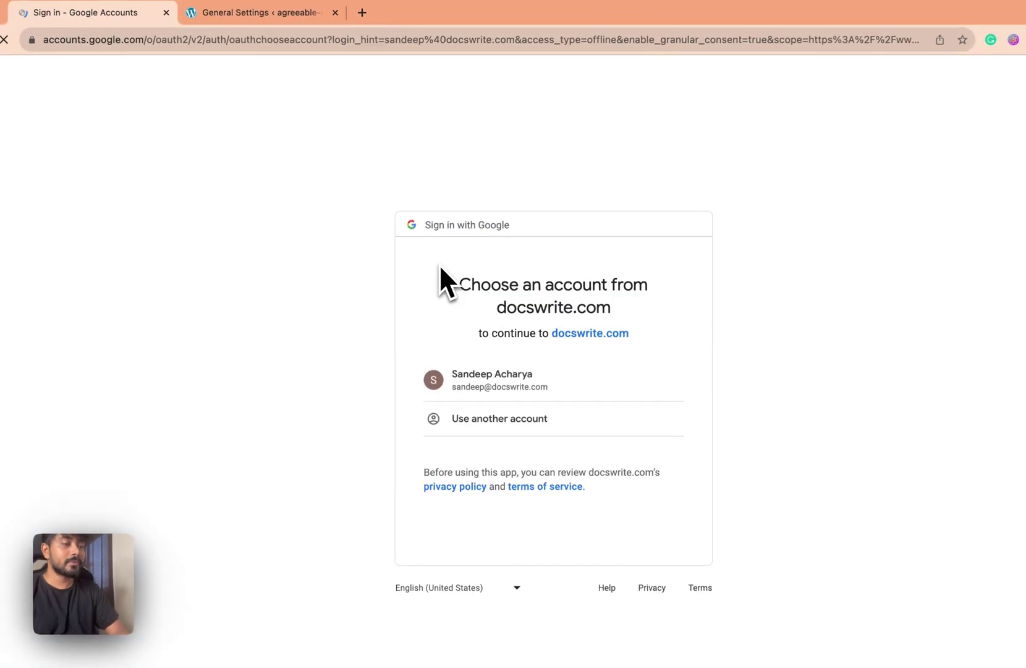
{"action": "left_click", "coordinate": [508, 374]}
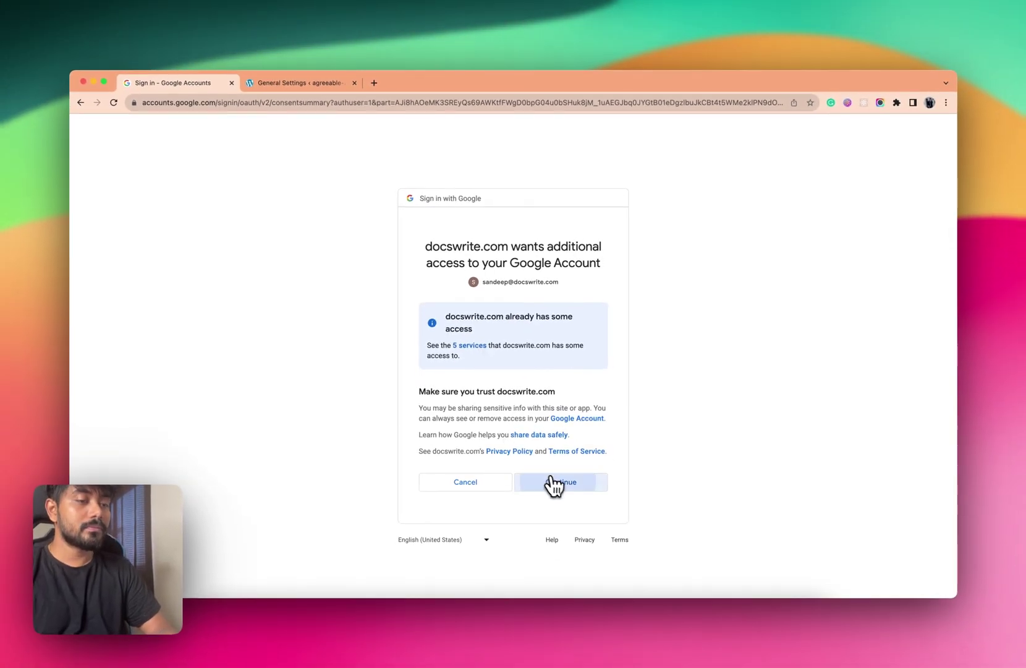
{"action": "left_click", "coordinate": [557, 482]}
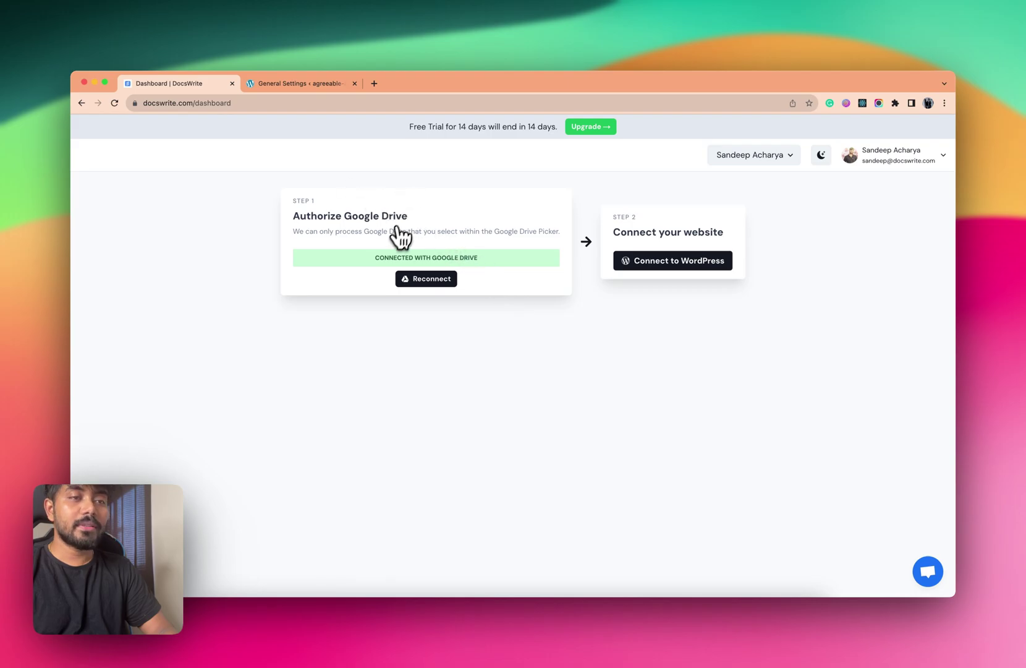
Start the WordPress connection and select the Site Address in WordPress General Settings.
{"action": "left_click", "coordinate": [685, 261]}
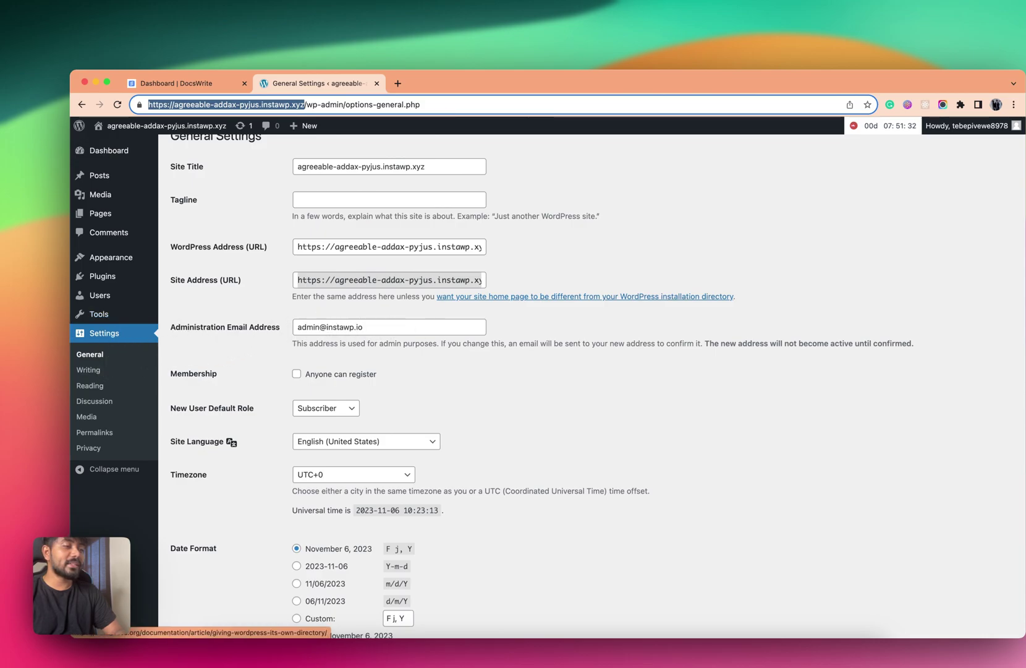
{"action": "left_click", "coordinate": [446, 278]}
{"action": "triple_click", "coordinate": [447, 279]}
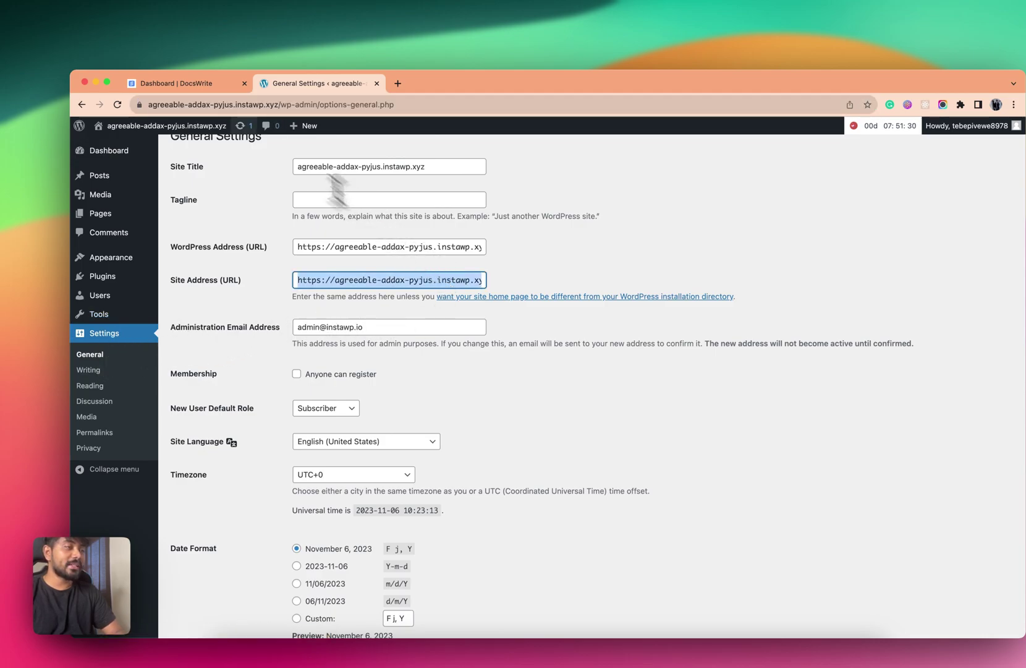
Submit the site address agreeable-addax-pyjus.instawp.xyz in DocsWrite's Connect to WordPress form.
{"action": "left_click", "coordinate": [203, 86]}
{"action": "left_click", "coordinate": [736, 275]}
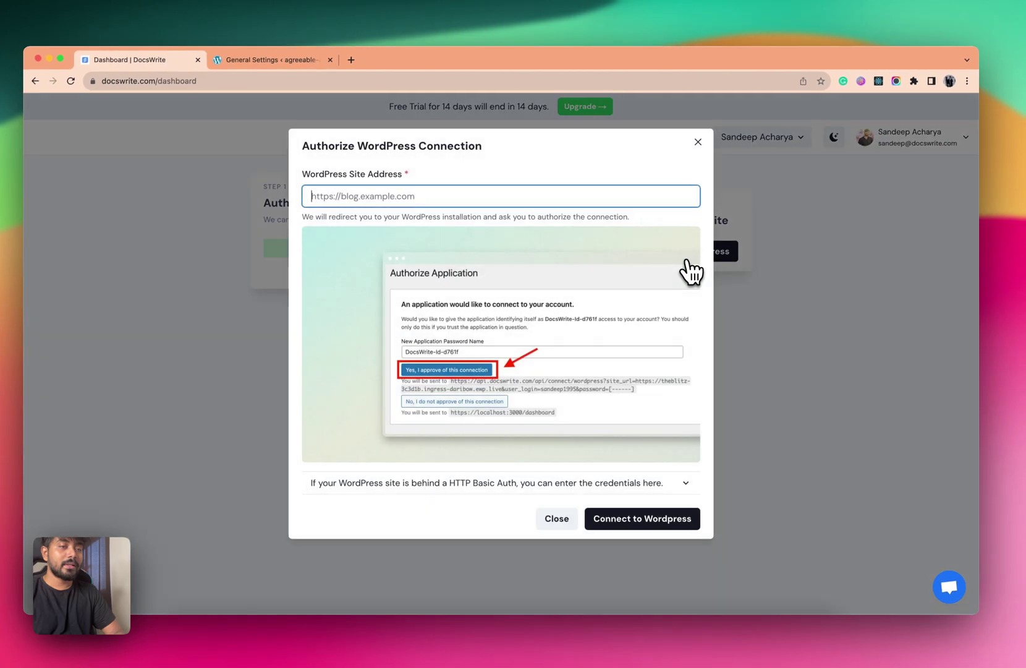
{"action": "left_click", "coordinate": [413, 196]}
{"action": "type", "text": "https://agreeable-addax-byjus.instawp.xyz"}
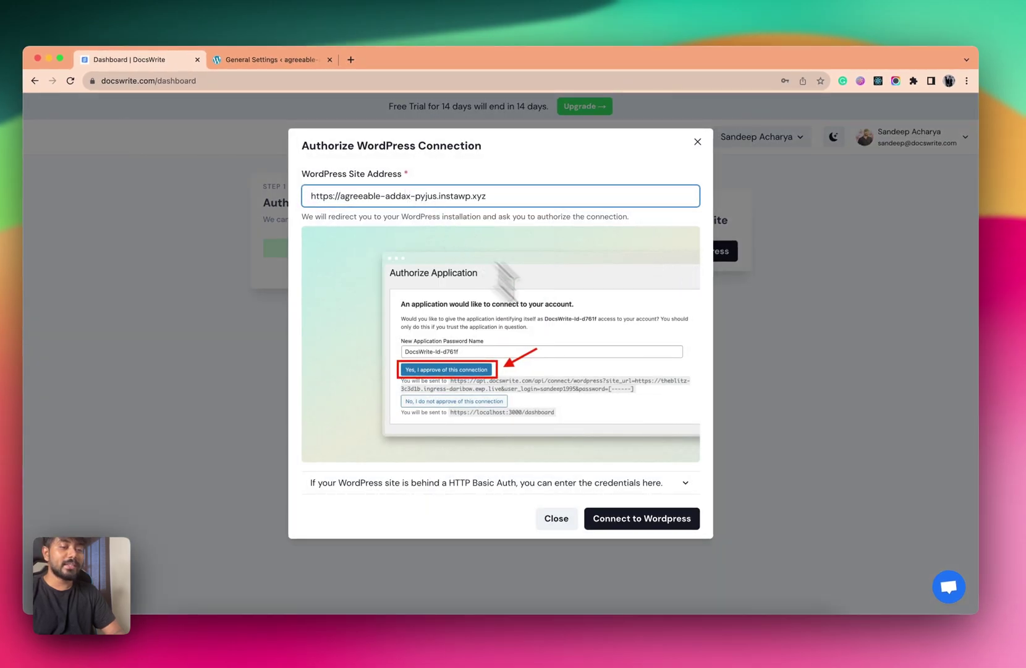
{"action": "left_click", "coordinate": [643, 519]}
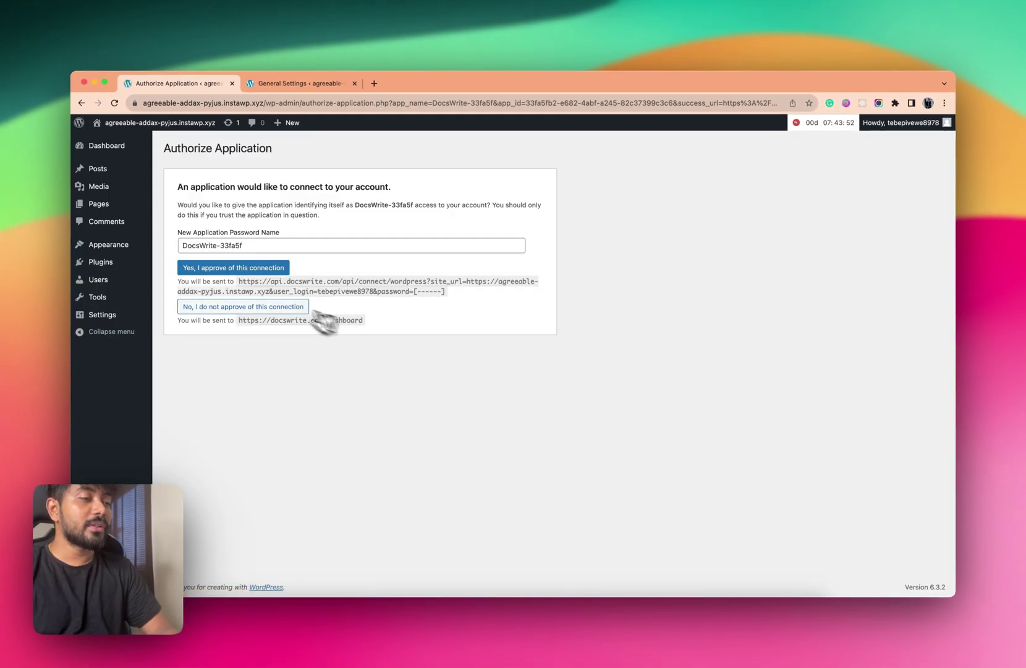
Approve the DocsWrite application password request on WordPress's Authorize Application page.
{"action": "left_click", "coordinate": [264, 271]}
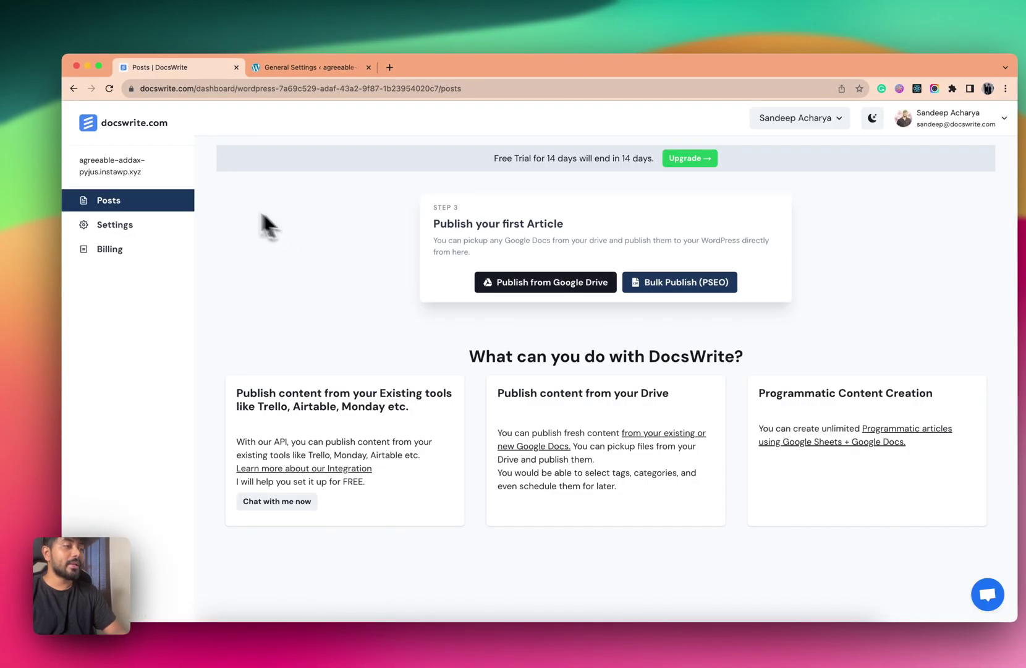
Publish the Drive doc 'Google Docs to WordPress' to WordPress with Publish As 'As Post'.
{"action": "left_click", "coordinate": [514, 288]}
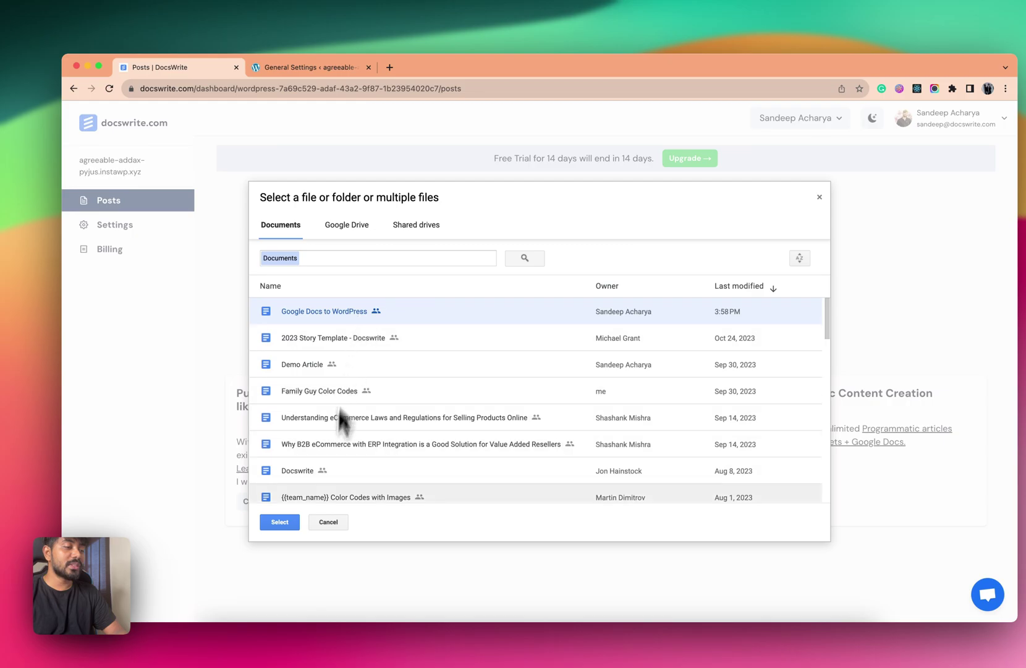
{"action": "left_click", "coordinate": [279, 522]}
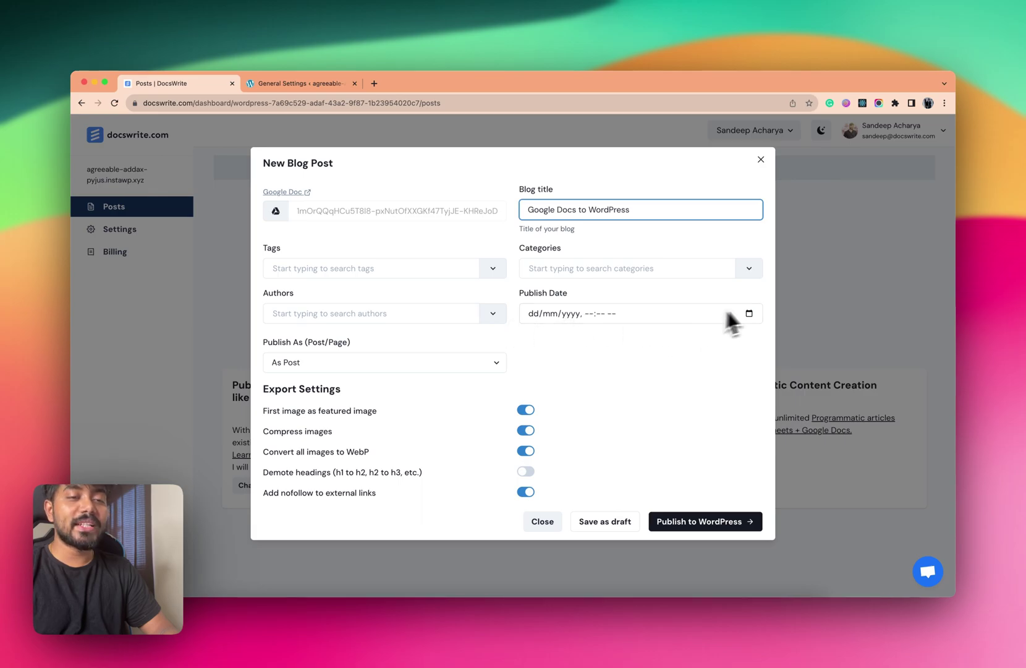
{"action": "left_click", "coordinate": [492, 362]}
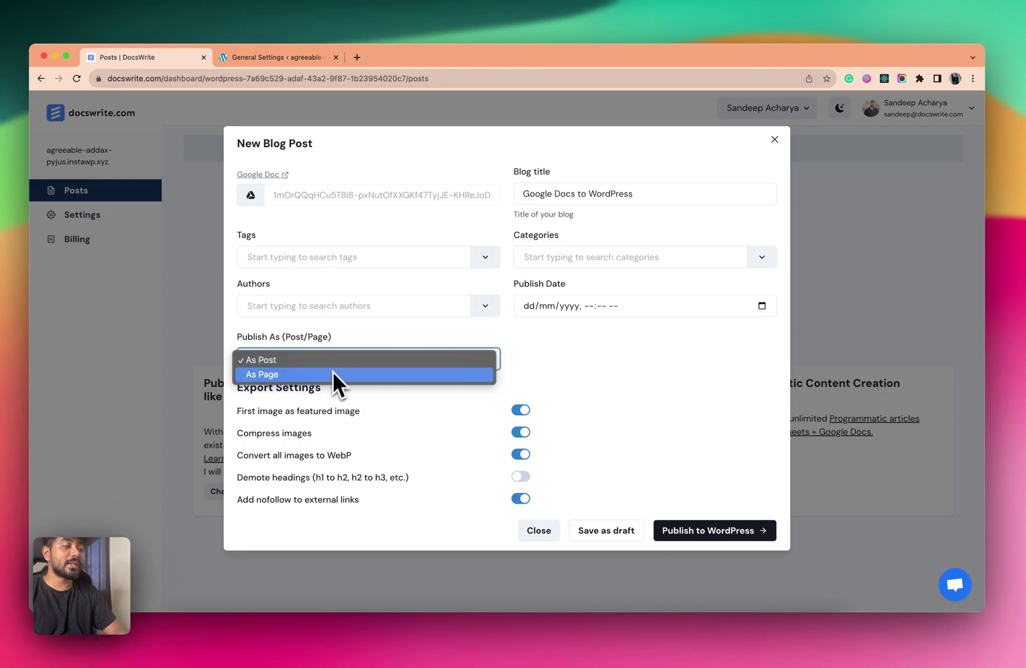
{"action": "left_click", "coordinate": [536, 367]}
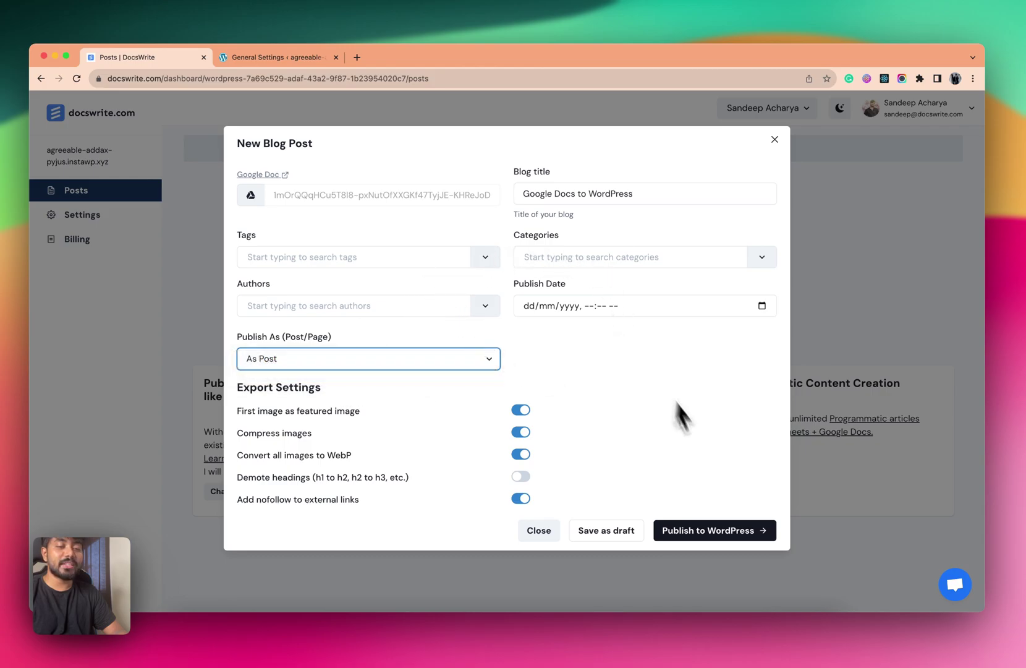
{"action": "left_click", "coordinate": [698, 547]}
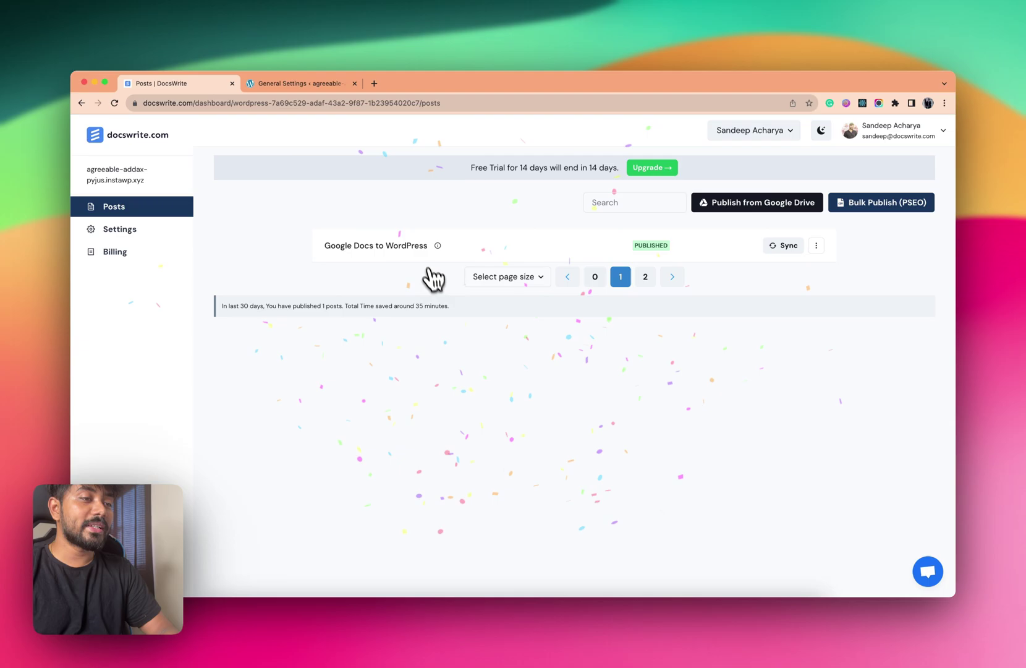
View the published 'Google Docs to WordPress' post on the site, then return to DocsWrite.
{"action": "left_click", "coordinate": [418, 246]}
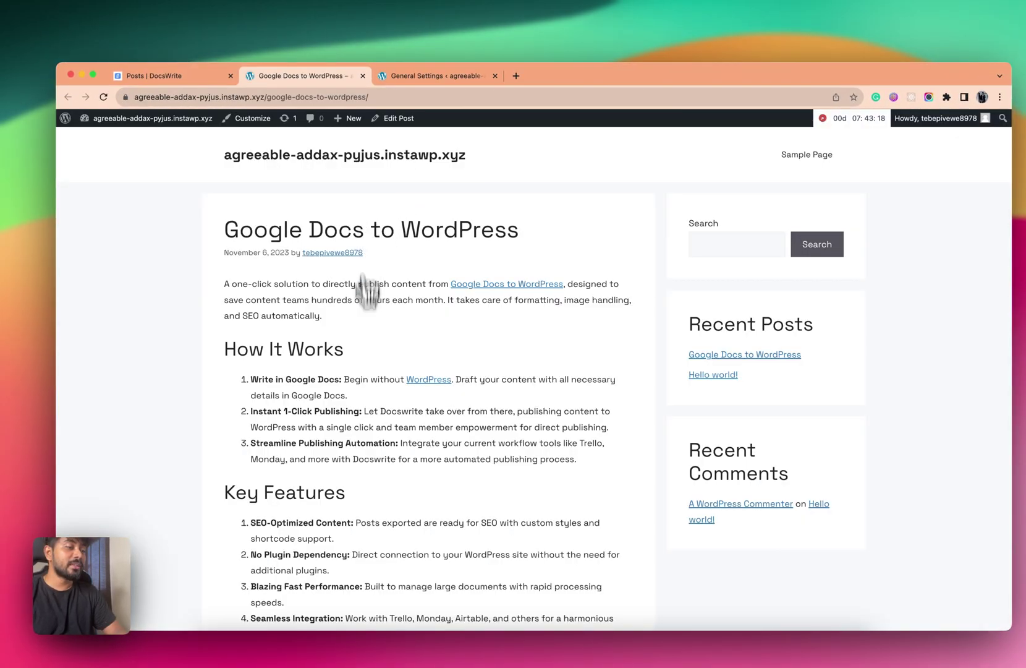
{"action": "scroll", "coordinate": [368, 291], "scroll_direction": "down", "scroll_amount": 8}
{"action": "scroll", "coordinate": [366, 397], "scroll_direction": "up", "scroll_amount": 8}
{"action": "scroll", "coordinate": [360, 383], "scroll_direction": "down", "scroll_amount": 3}
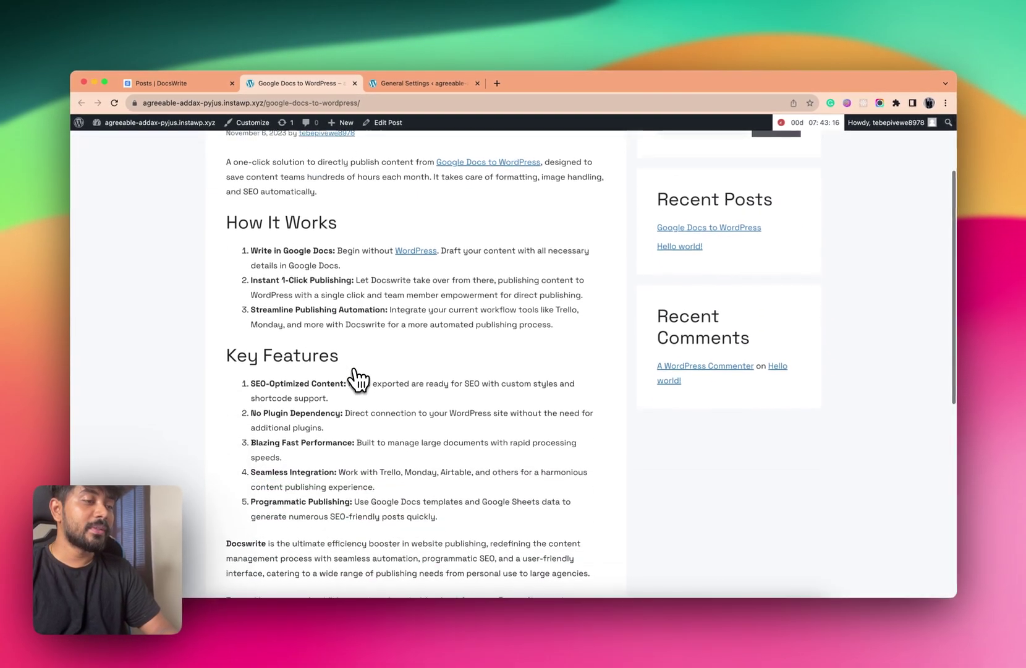
{"action": "scroll", "coordinate": [357, 378], "scroll_direction": "down", "scroll_amount": 5}
{"action": "scroll", "coordinate": [357, 378], "scroll_direction": "up", "scroll_amount": 7}
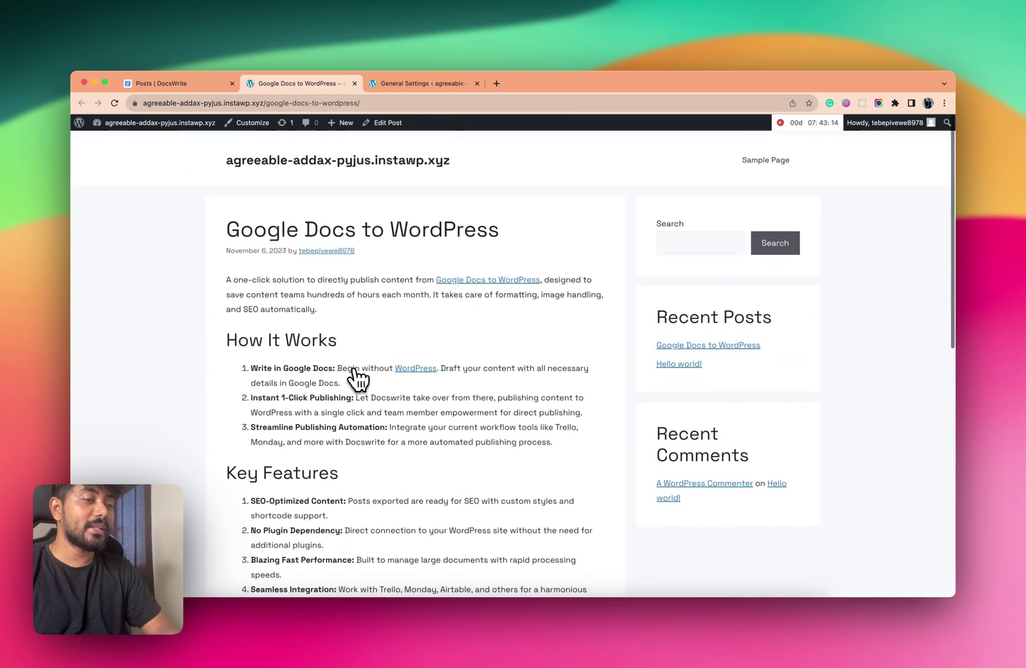
{"action": "left_click", "coordinate": [204, 88]}
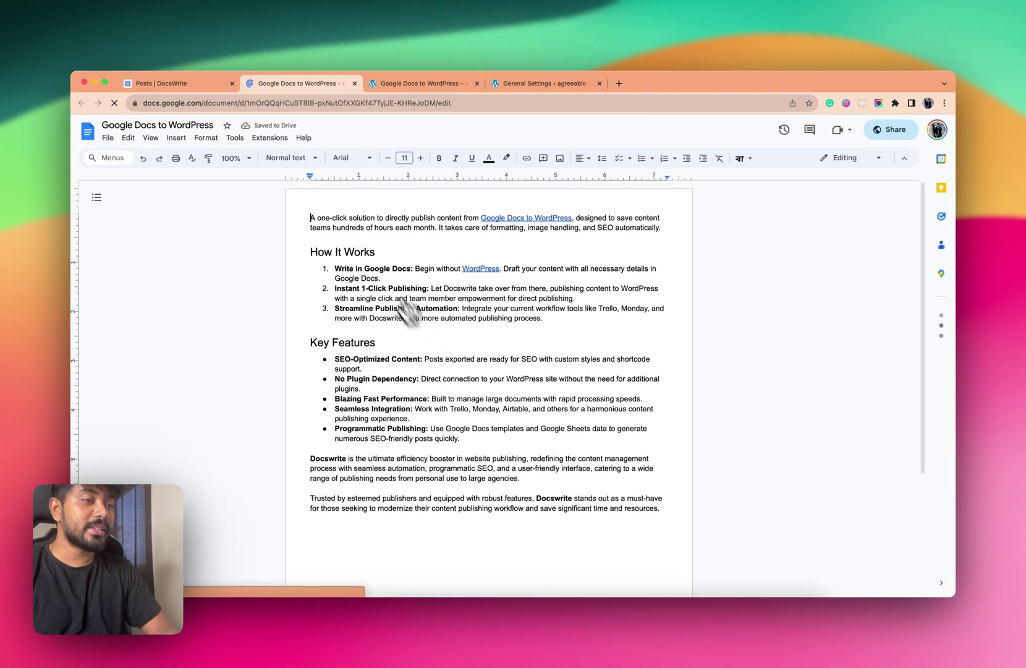
Add an empty line after the Google Doc's first paragraph.
{"action": "left_click", "coordinate": [400, 83]}
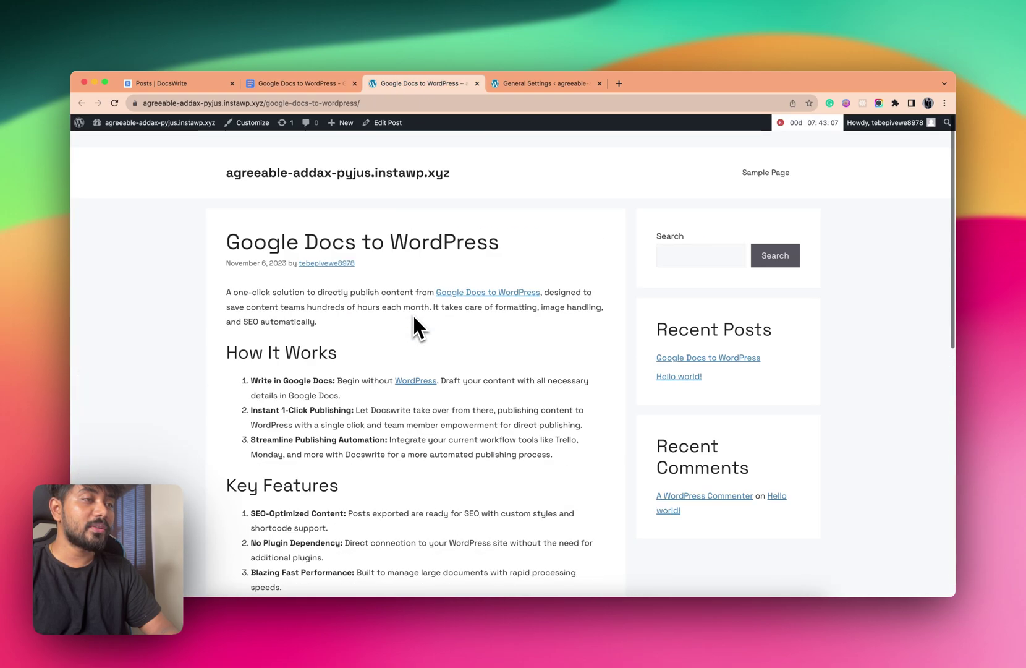
{"action": "left_click", "coordinate": [312, 85]}
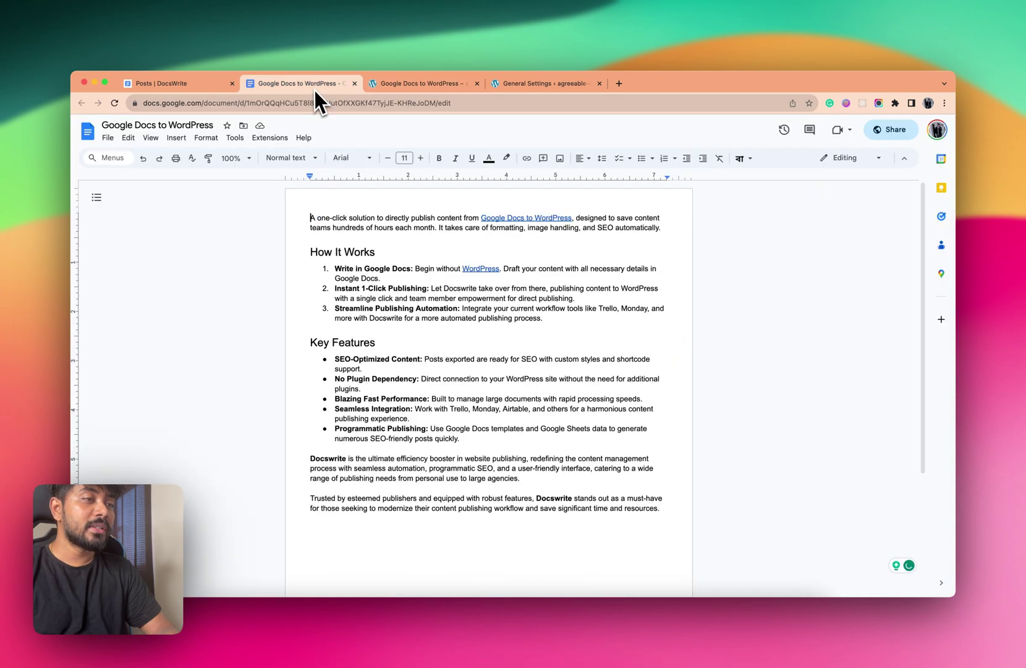
{"action": "left_click", "coordinate": [672, 233]}
{"action": "key", "text": "Return"}
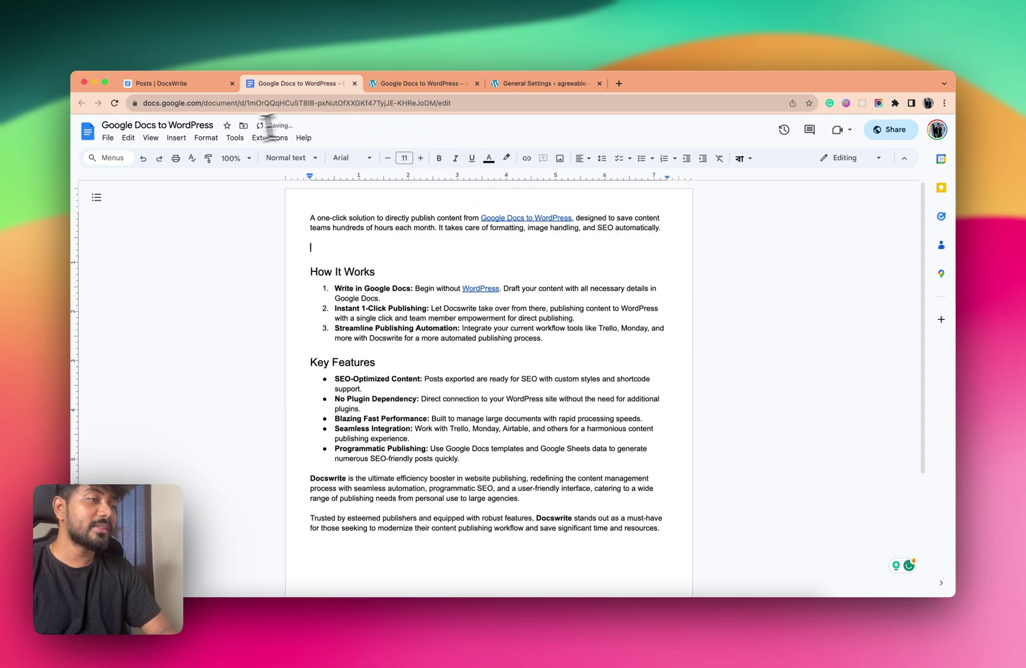
Upload docswrite-logo.png from the computer into that new line.
{"action": "left_click", "coordinate": [176, 137]}
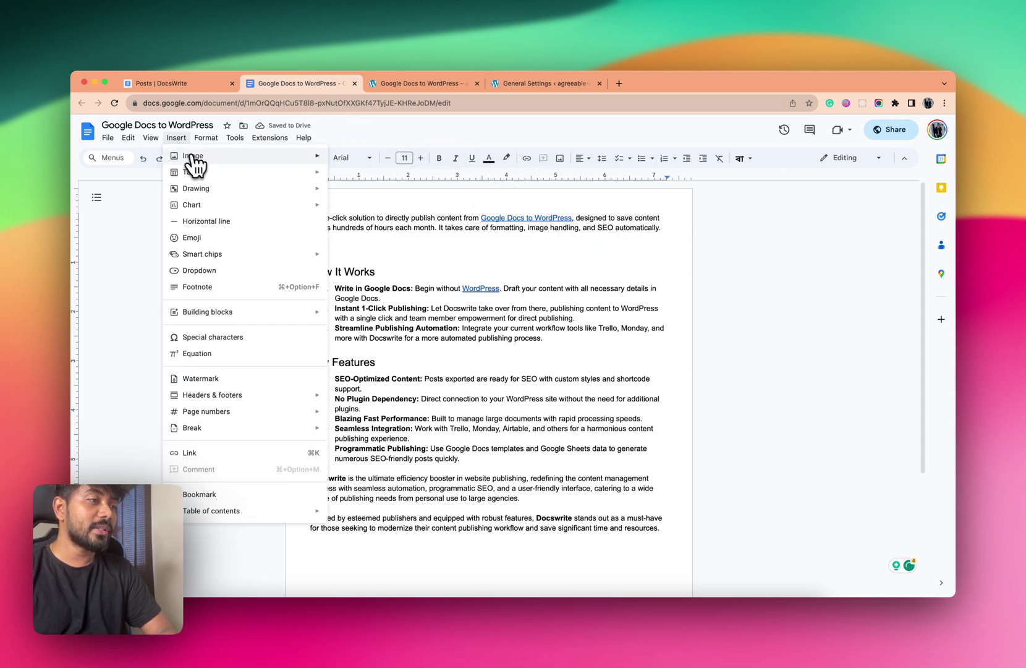
{"action": "mouse_move", "coordinate": [196, 157]}
{"action": "left_click", "coordinate": [400, 161]}
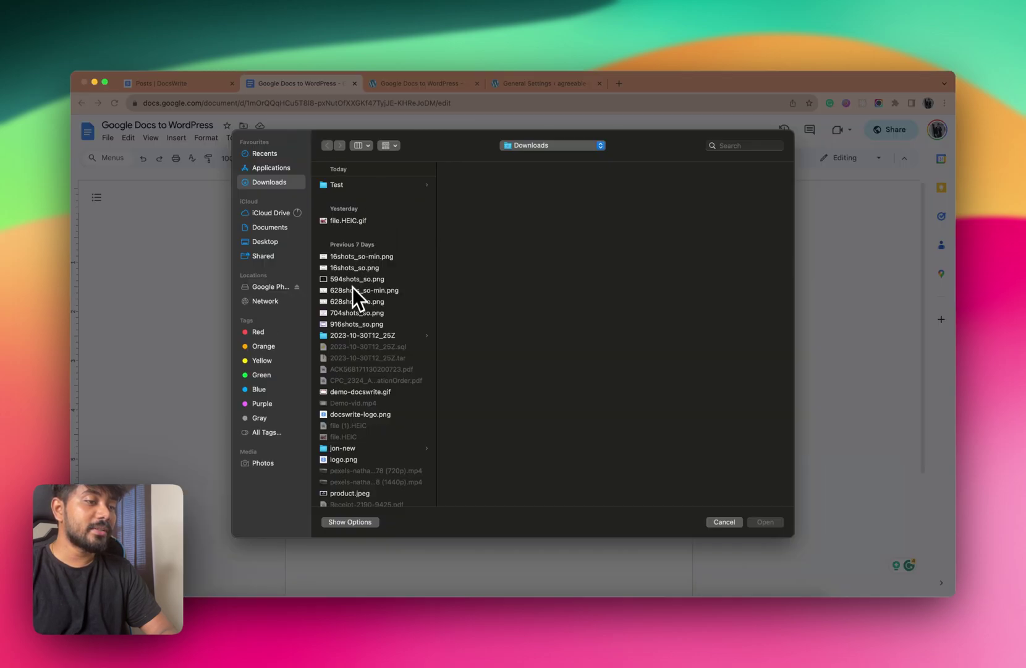
{"action": "scroll", "coordinate": [358, 366], "scroll_direction": "down", "scroll_amount": 3}
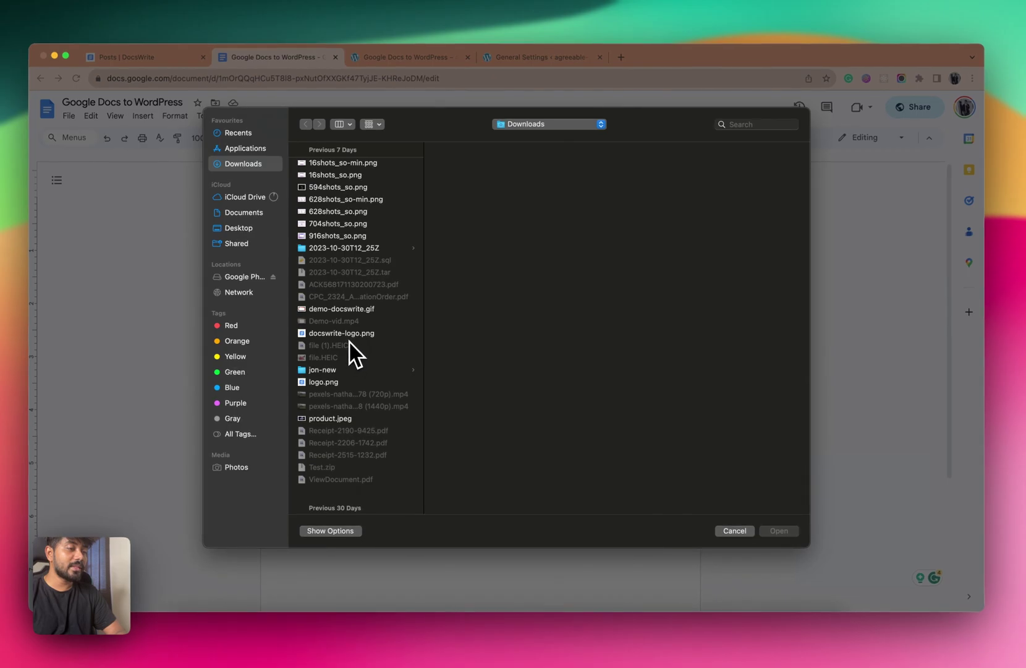
{"action": "double_click", "coordinate": [350, 334]}
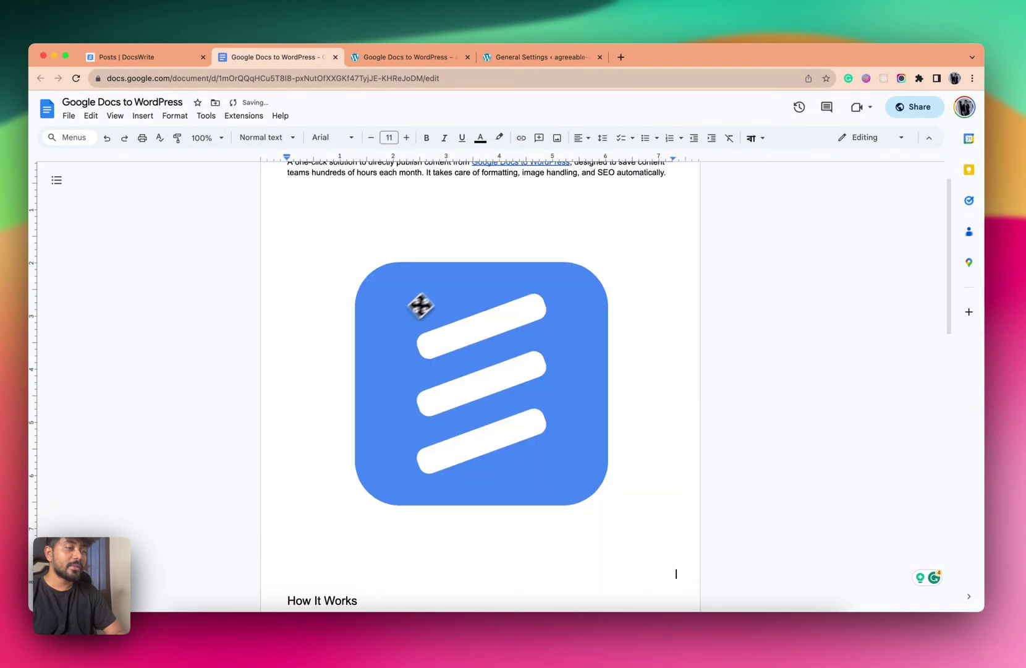
Set the logo image's alt text description to 'logo'.
{"action": "left_click", "coordinate": [465, 292]}
{"action": "right_click", "coordinate": [457, 312]}
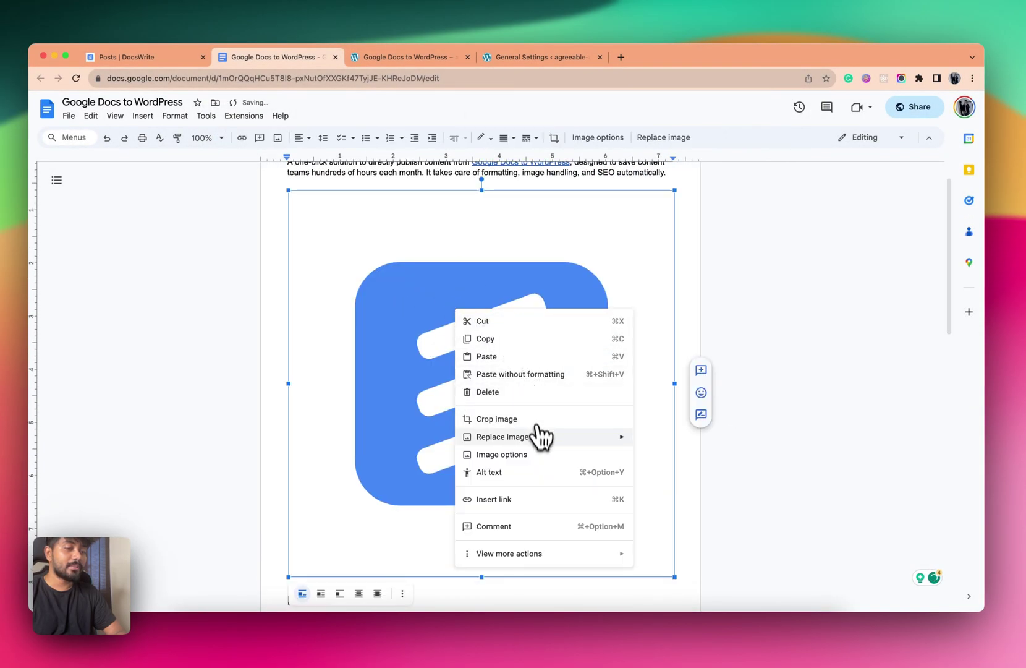
{"action": "left_click", "coordinate": [543, 481]}
{"action": "left_click", "coordinate": [807, 423]}
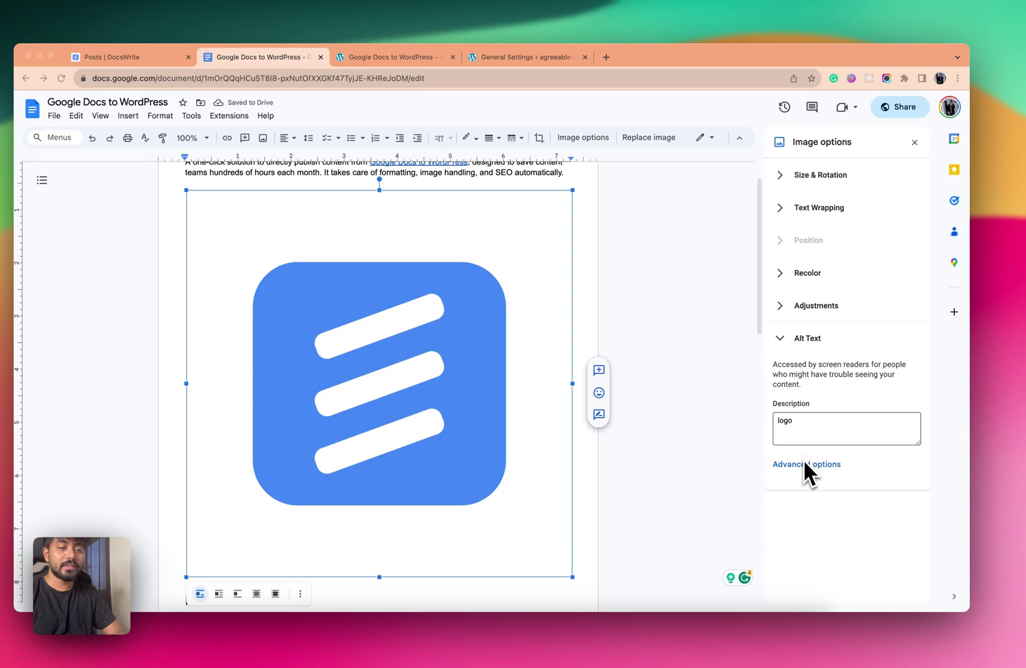
{"action": "left_click", "coordinate": [661, 427]}
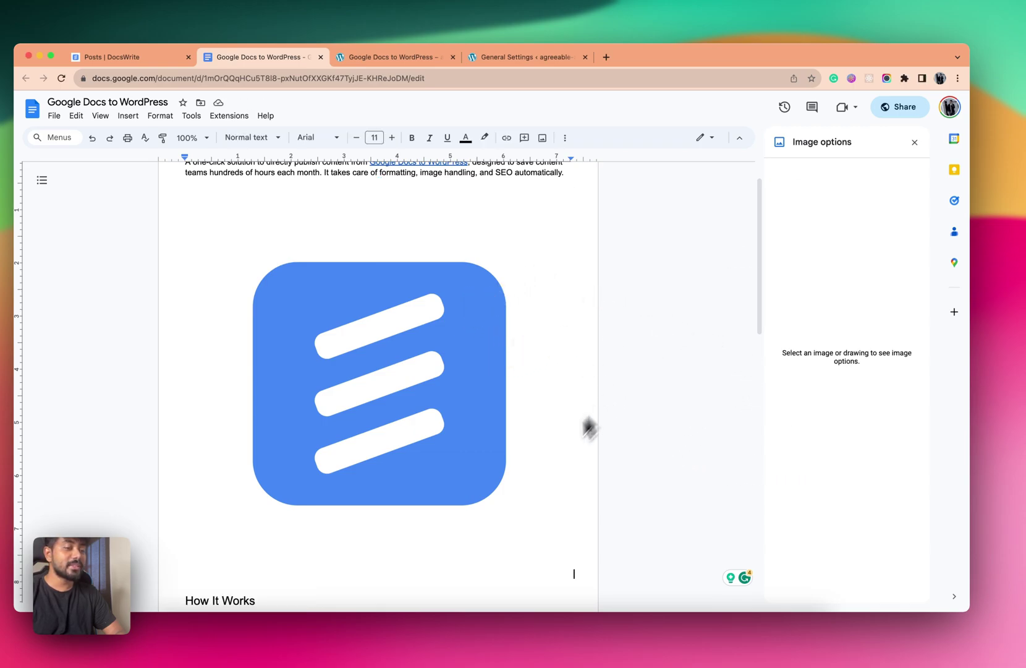
Re-sync the 'Google Docs to WordPress' post in DocsWrite and switch to the live post.
{"action": "left_click", "coordinate": [143, 56]}
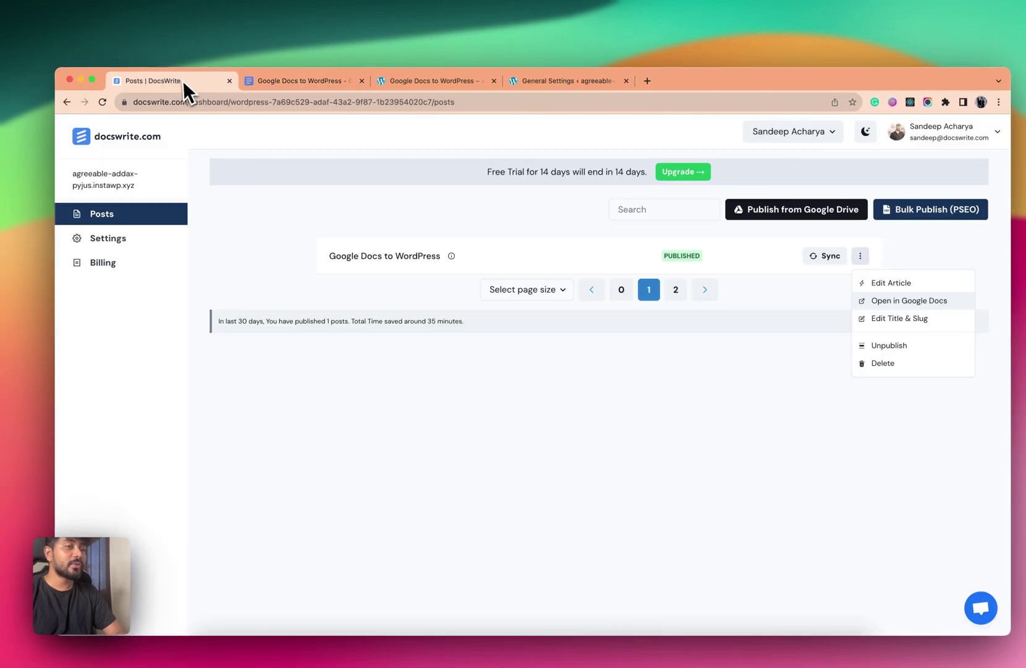
{"action": "left_click", "coordinate": [654, 372]}
{"action": "left_click", "coordinate": [831, 257]}
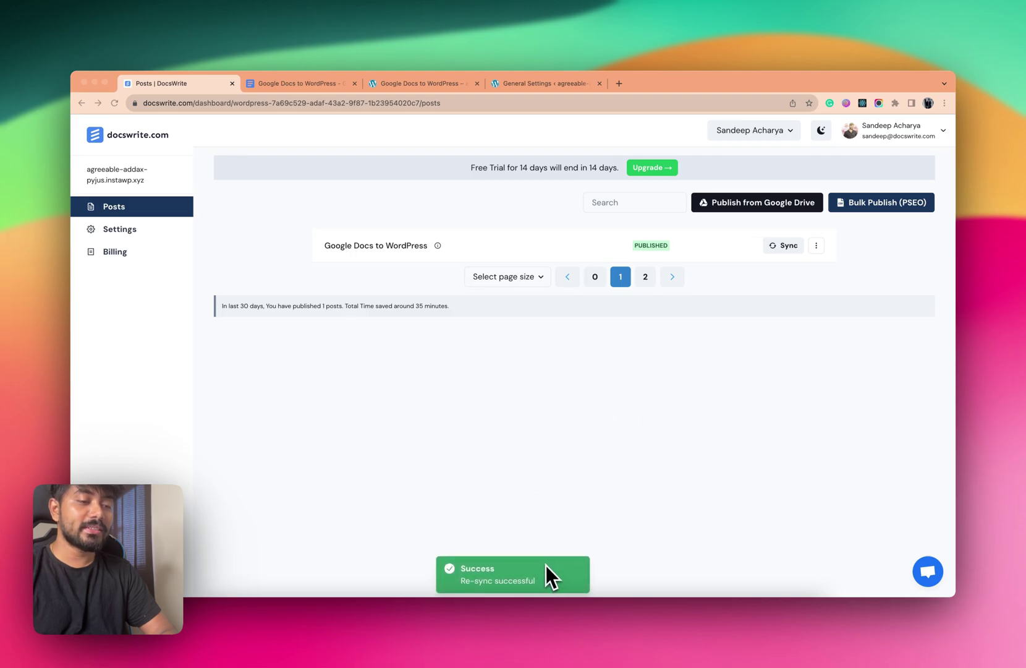
{"action": "left_click", "coordinate": [449, 83]}
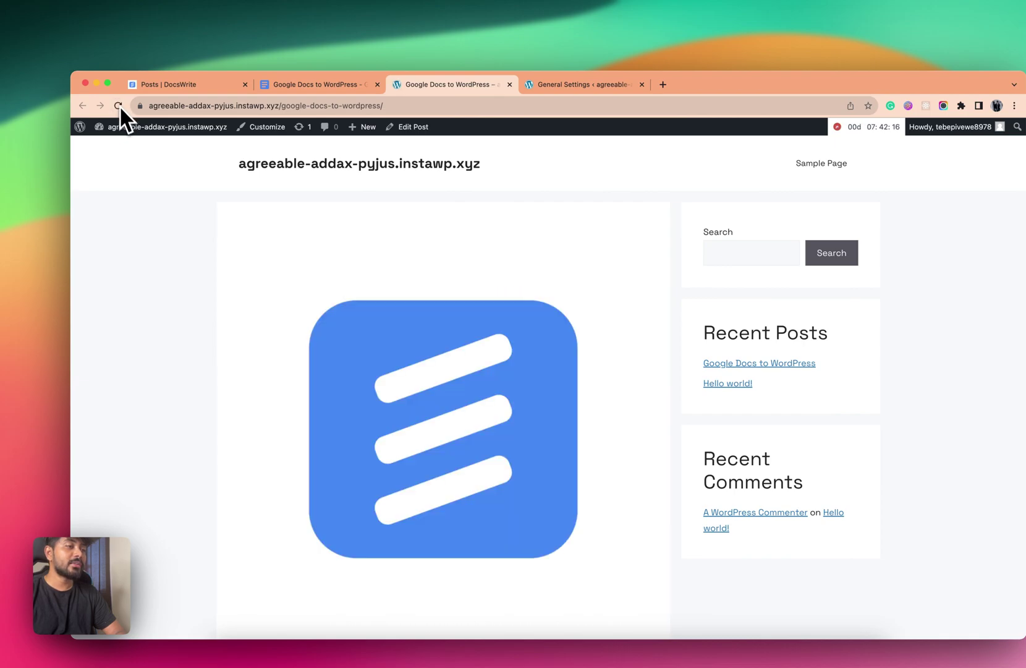
Check the blue logo featured image on the live post, then open Edit Post.
{"action": "scroll", "coordinate": [178, 306], "scroll_direction": "down", "scroll_amount": 5}
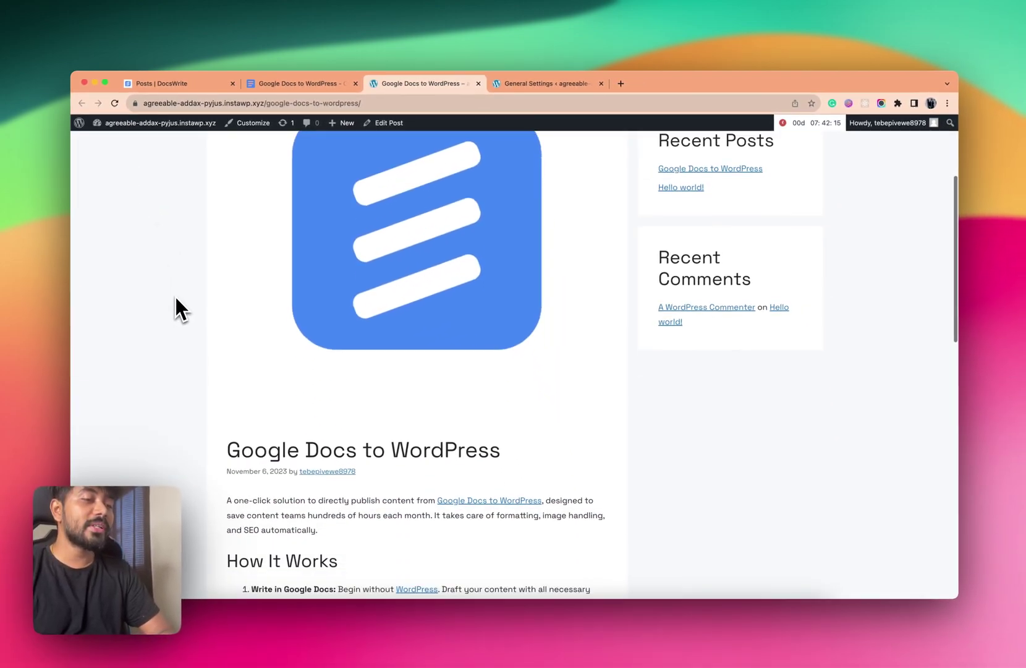
{"action": "scroll", "coordinate": [405, 232], "scroll_direction": "down", "scroll_amount": 2}
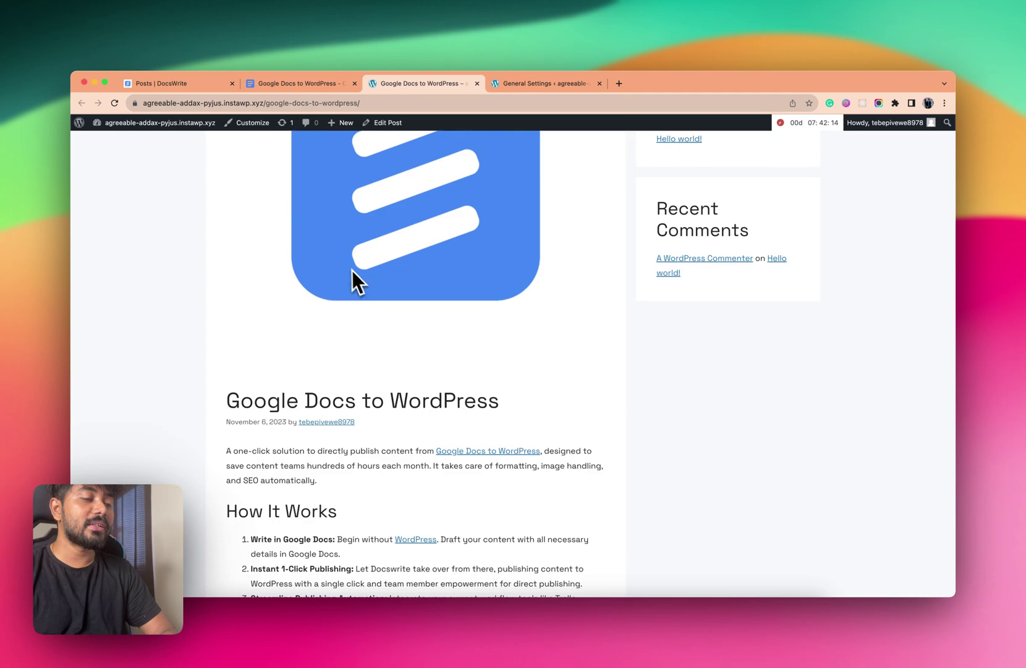
{"action": "scroll", "coordinate": [349, 268], "scroll_direction": "down", "scroll_amount": 2}
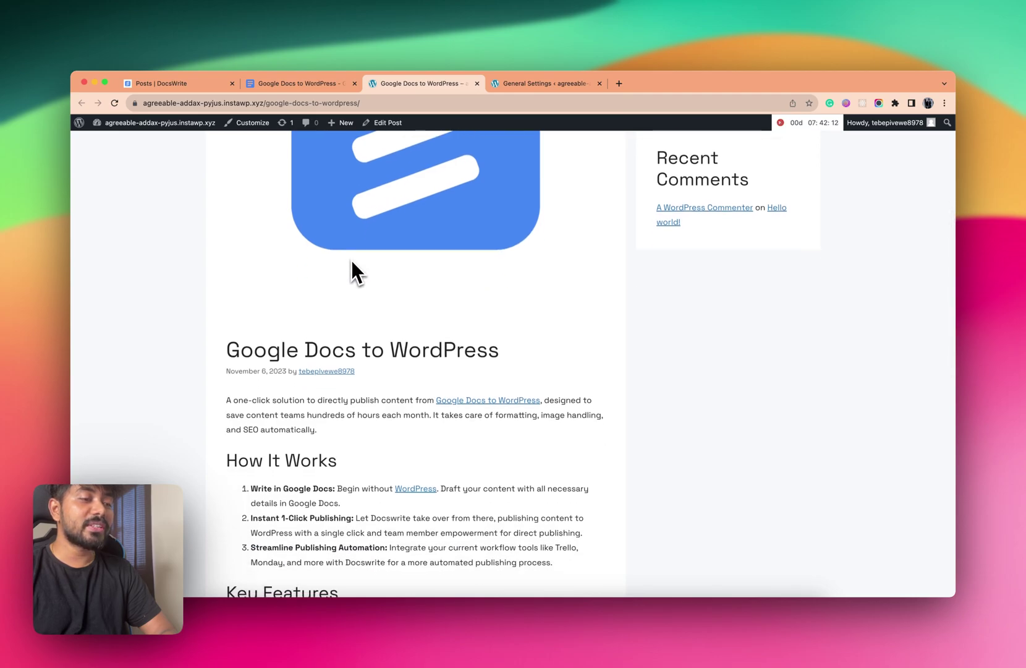
{"action": "scroll", "coordinate": [481, 275], "scroll_direction": "up", "scroll_amount": 10}
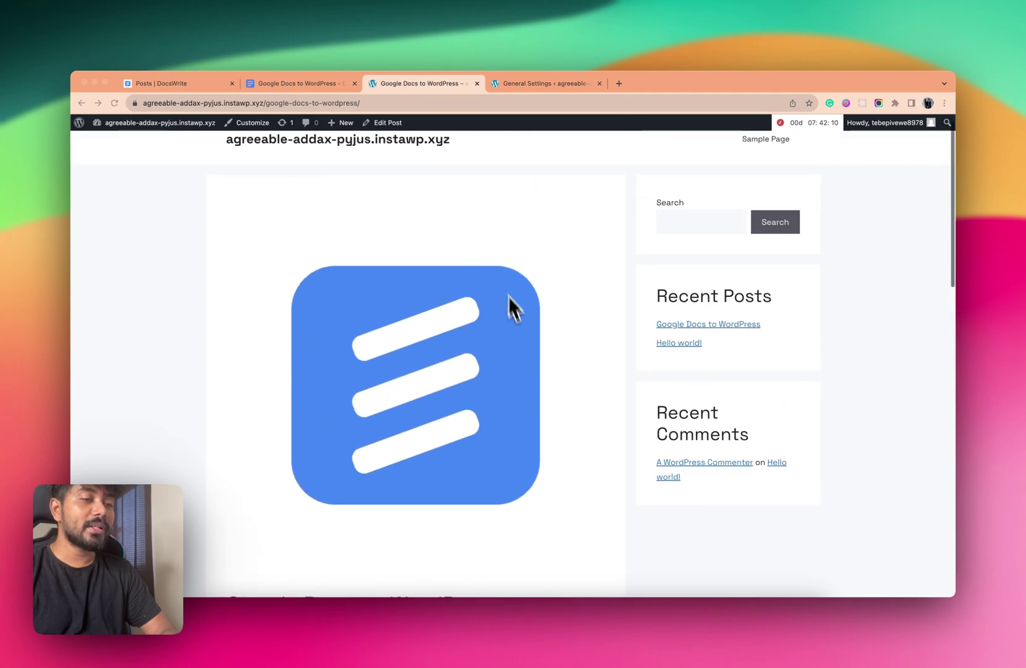
{"action": "scroll", "coordinate": [580, 338], "scroll_direction": "down", "scroll_amount": 1}
{"action": "scroll", "coordinate": [544, 241], "scroll_direction": "up", "scroll_amount": 2}
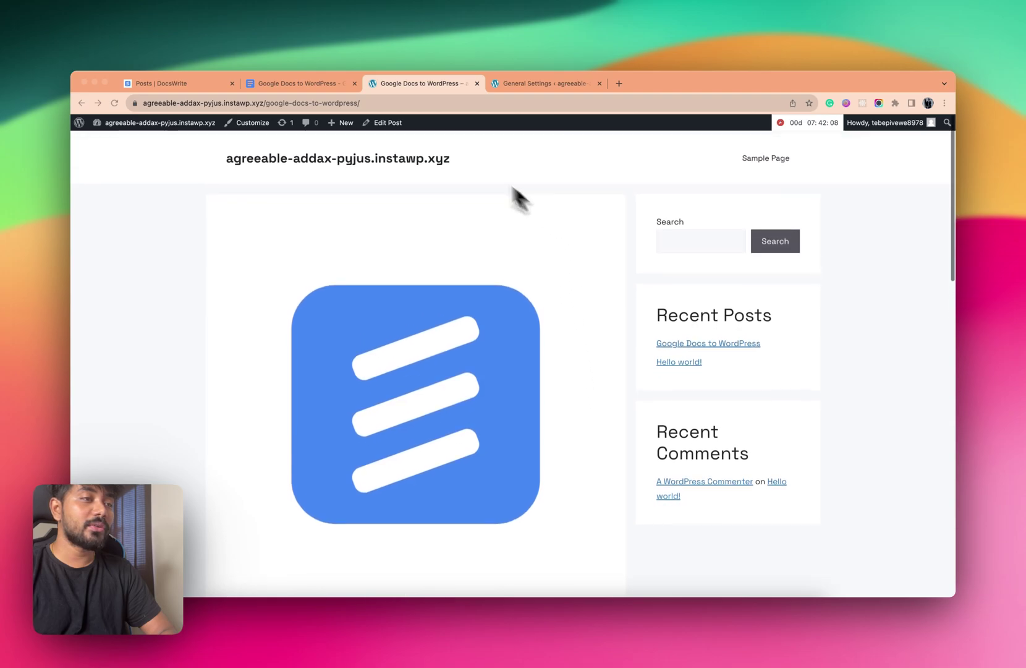
{"action": "left_click", "coordinate": [387, 123]}
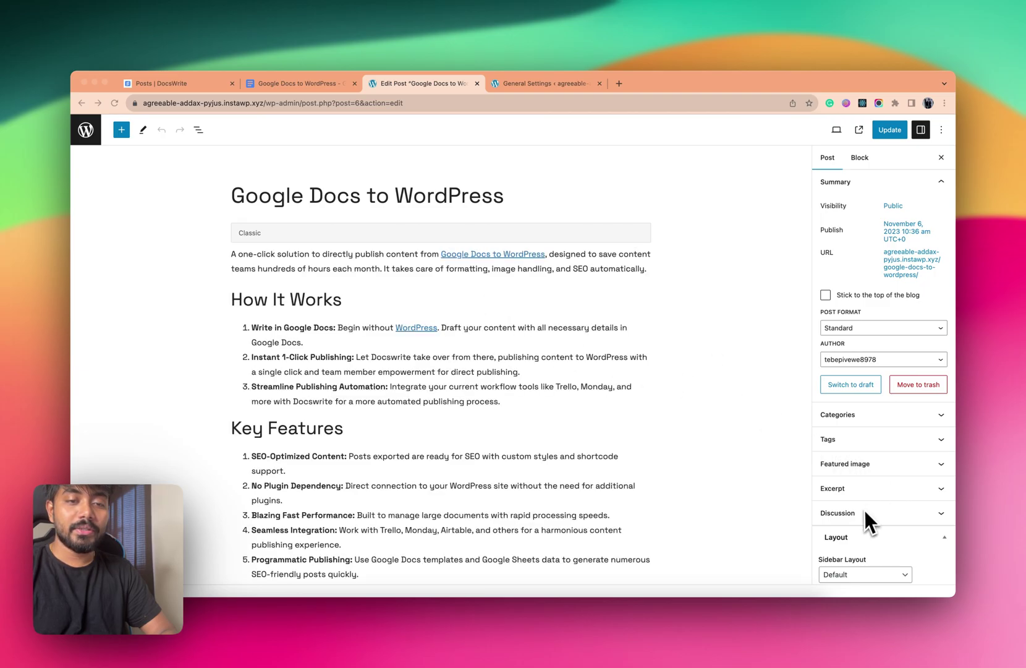
Confirm in the Featured image panel that the blue logo is set, then go to the admin Posts list.
{"action": "scroll", "coordinate": [864, 509], "scroll_direction": "down", "scroll_amount": 5}
{"action": "scroll", "coordinate": [872, 456], "scroll_direction": "up", "scroll_amount": 3}
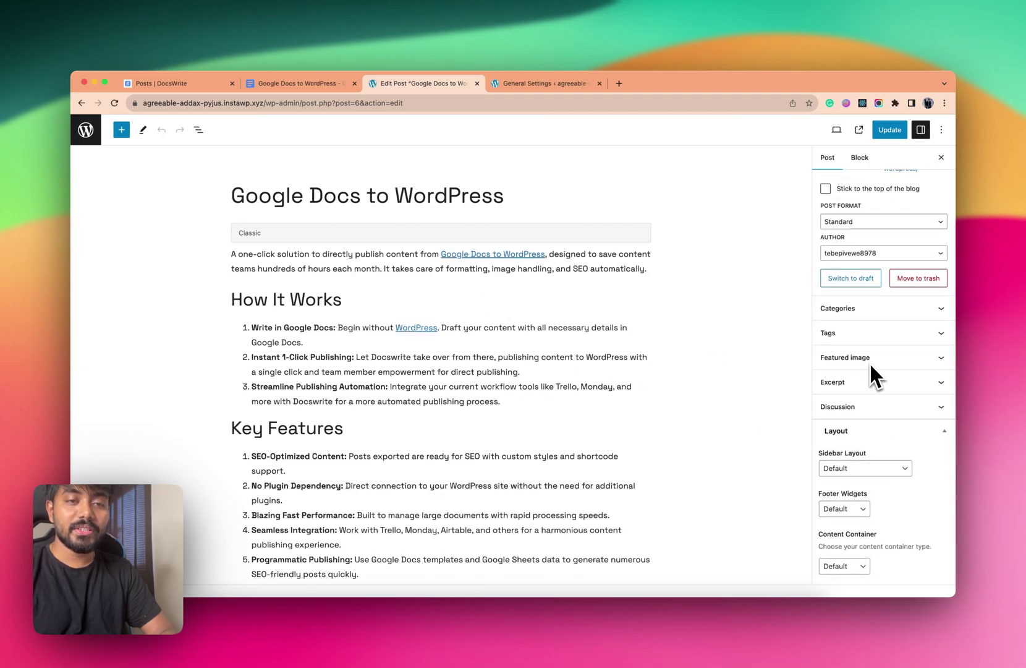
{"action": "left_click", "coordinate": [869, 360]}
{"action": "left_click", "coordinate": [868, 422]}
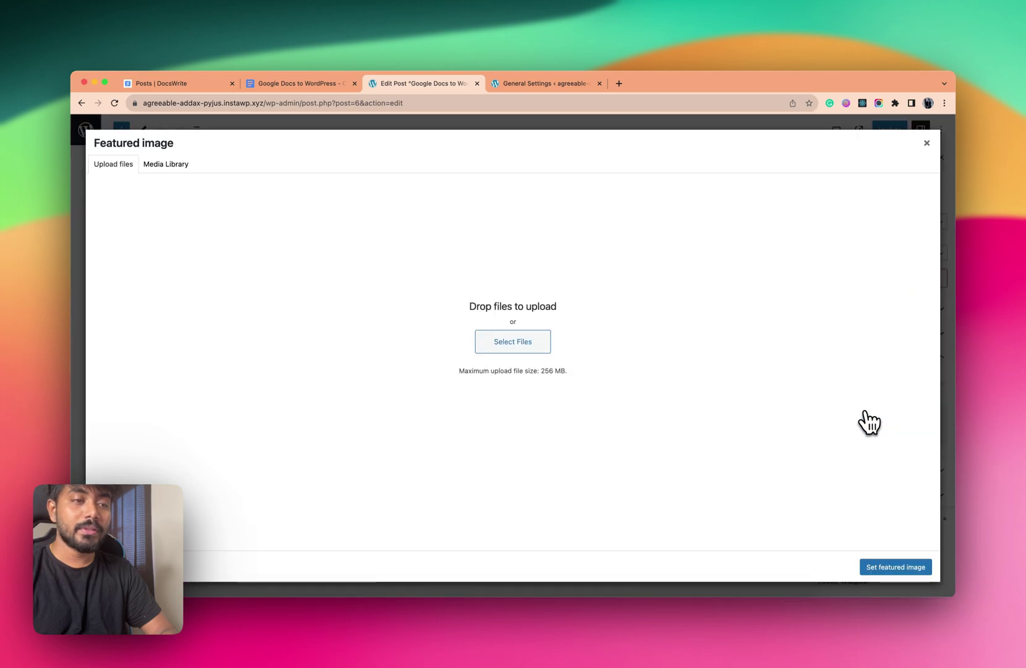
{"action": "left_click", "coordinate": [927, 142]}
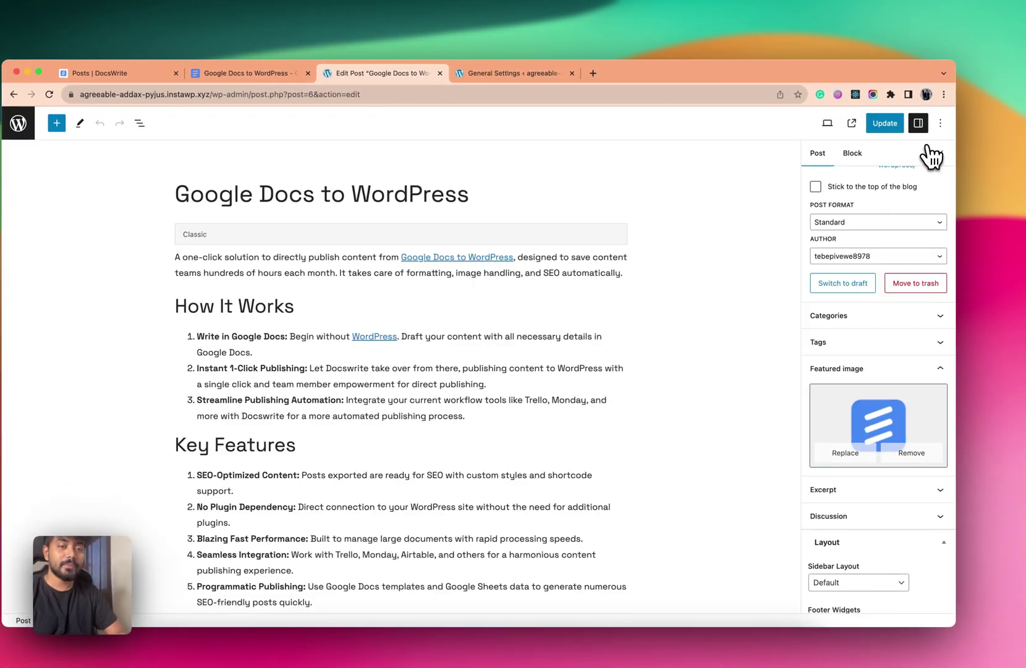
{"action": "left_click", "coordinate": [894, 426]}
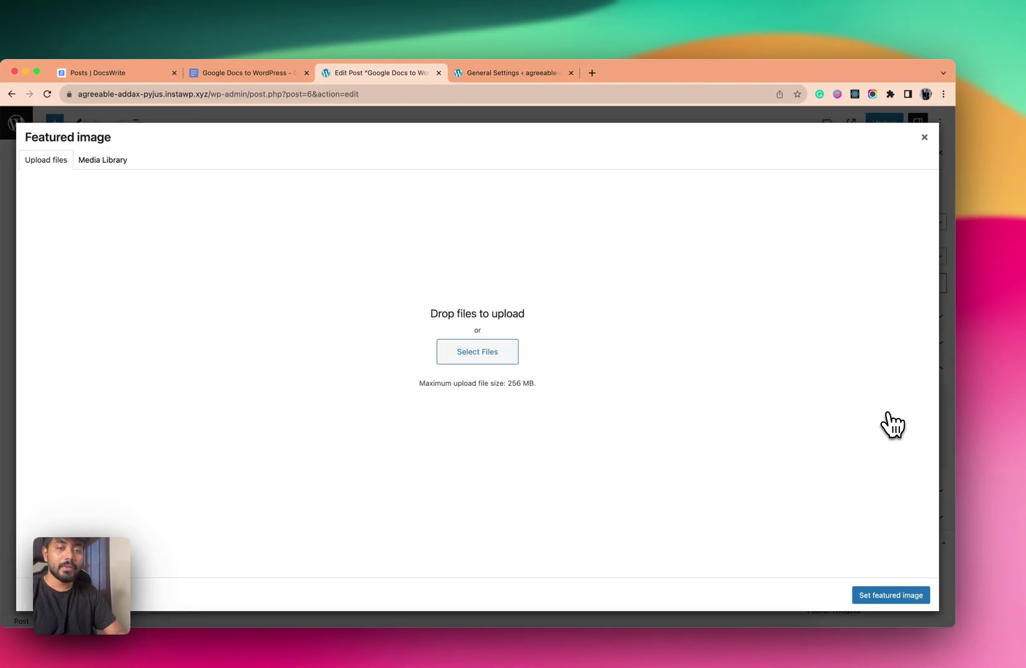
{"action": "left_click", "coordinate": [925, 138]}
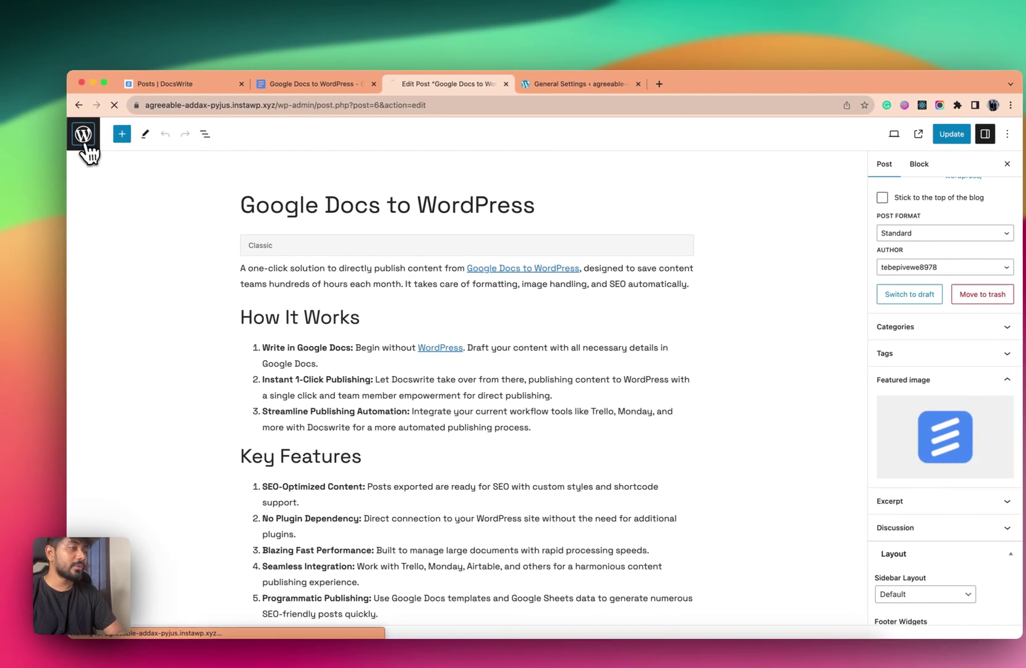
{"action": "left_click", "coordinate": [15, 121]}
Check in Media Library attachment details that logo.webp has alt text 'logo', then return to DocsWrite Posts.
{"action": "mouse_move", "coordinate": [100, 274]}
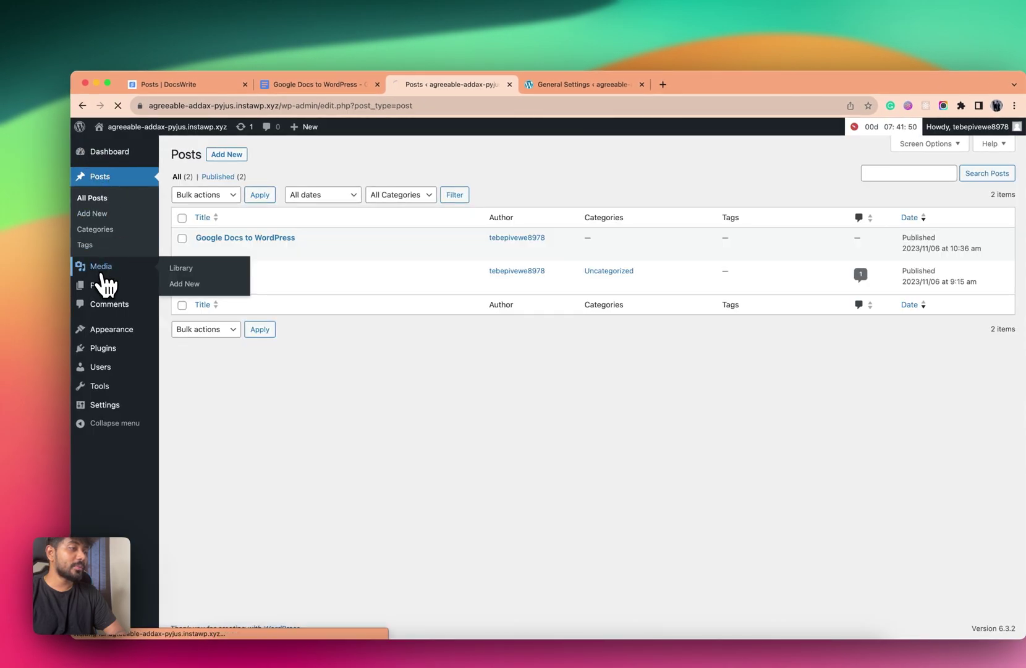
{"action": "left_click", "coordinate": [227, 260]}
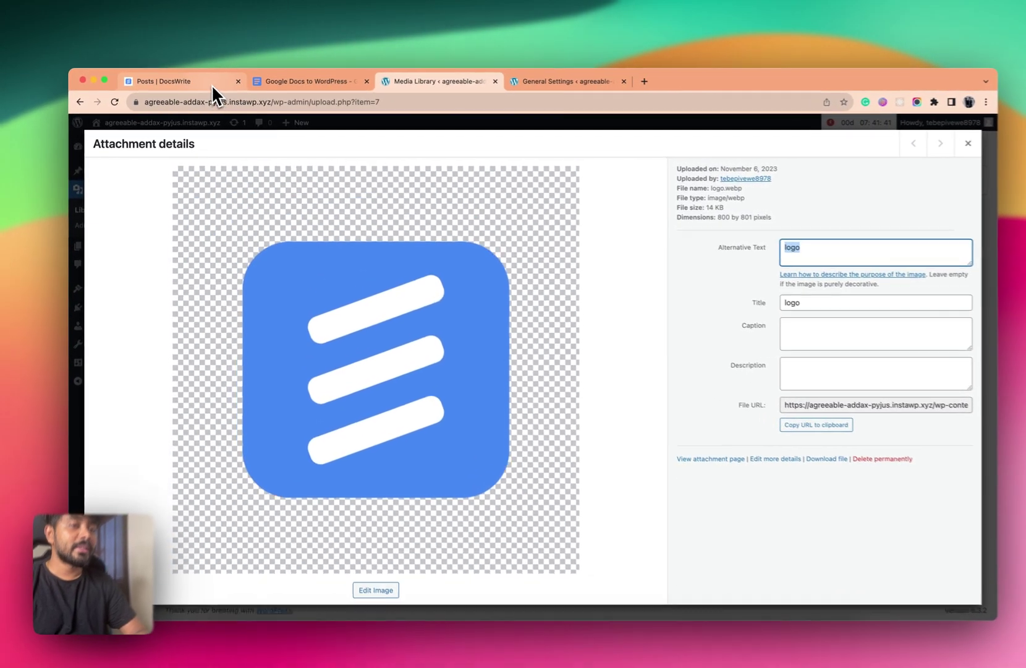
{"action": "left_click", "coordinate": [213, 84]}
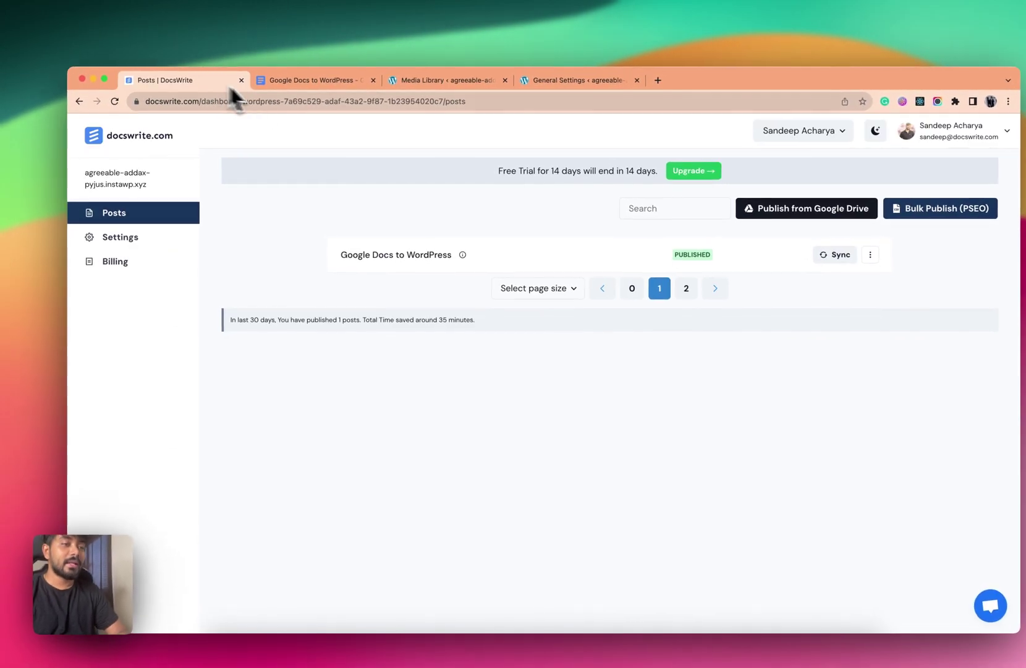
Go to the DocsWrite site Settings page with its WordPress connection details.
{"action": "left_click", "coordinate": [176, 247]}
{"action": "scroll", "coordinate": [360, 401], "scroll_direction": "down", "scroll_amount": 5}
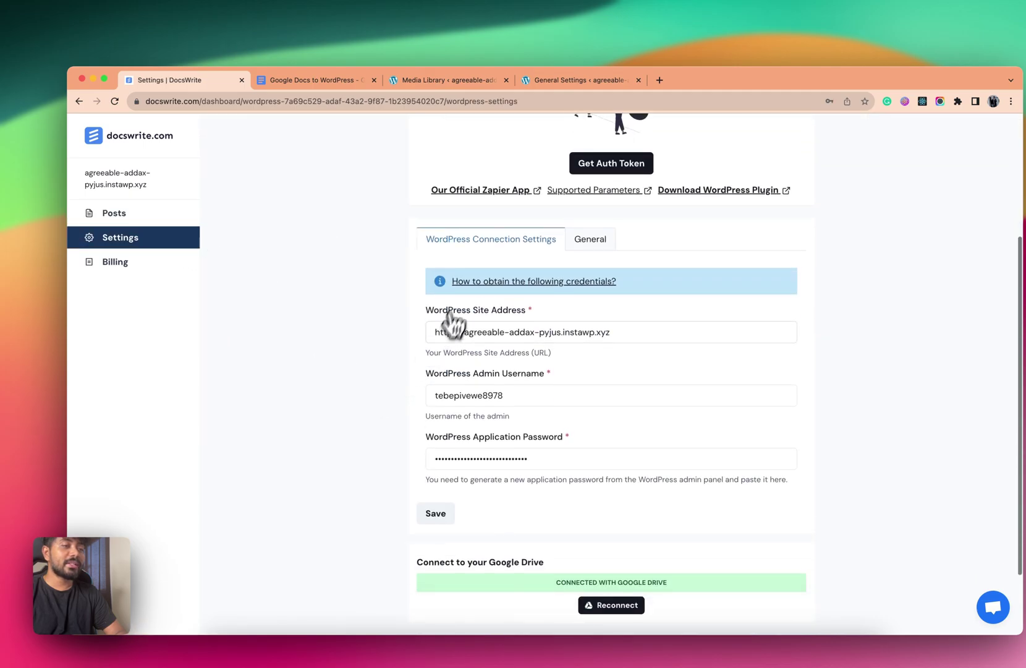
{"action": "scroll", "coordinate": [484, 247], "scroll_direction": "up", "scroll_amount": 3}
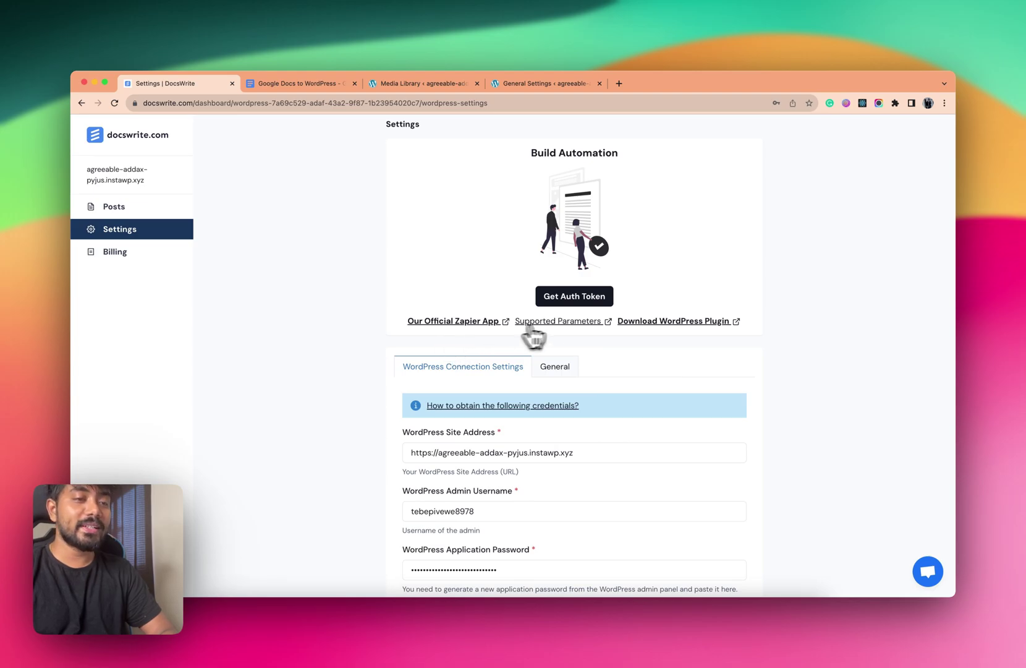
Open the official Docswrite Zapier integrations page in a new tab, then return to Settings.
{"action": "left_click", "coordinate": [489, 323]}
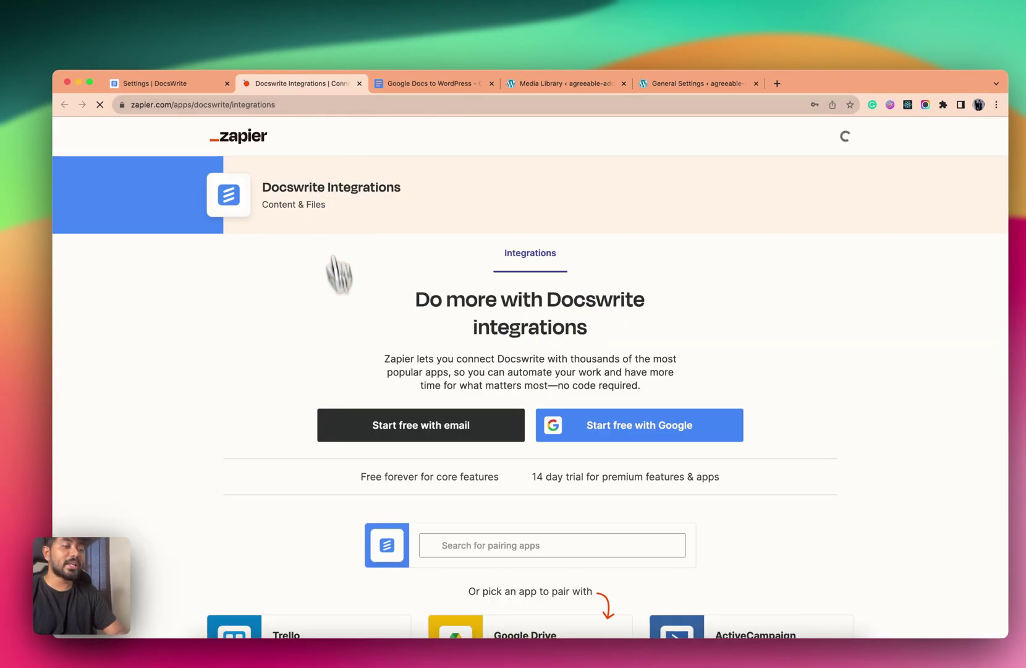
{"action": "scroll", "coordinate": [341, 309], "scroll_direction": "down", "scroll_amount": 3}
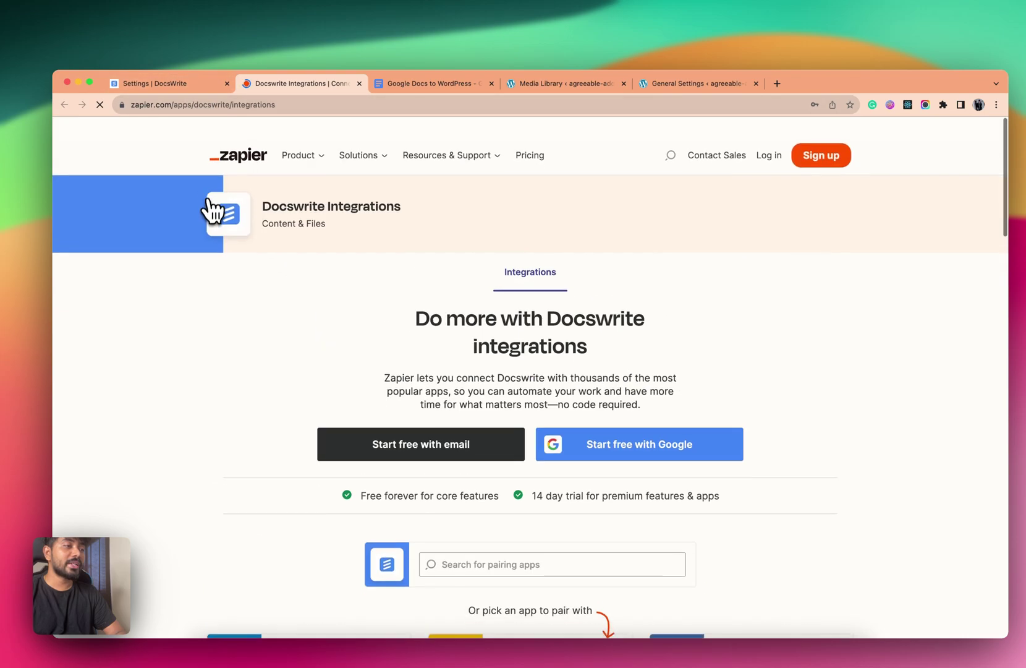
{"action": "double_click", "coordinate": [207, 102]}
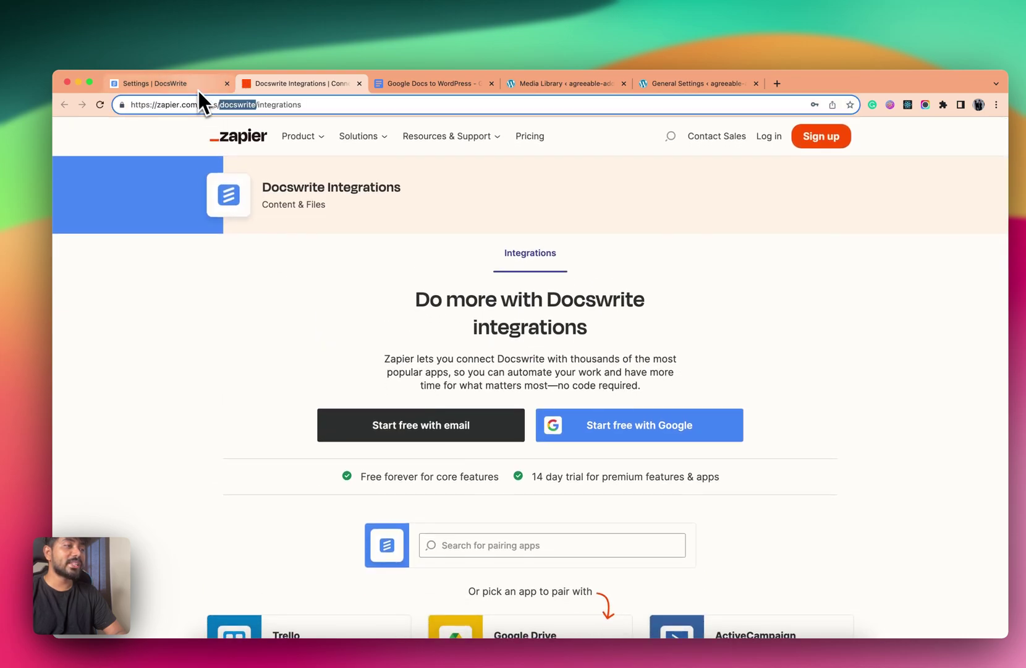
{"action": "left_click", "coordinate": [199, 90]}
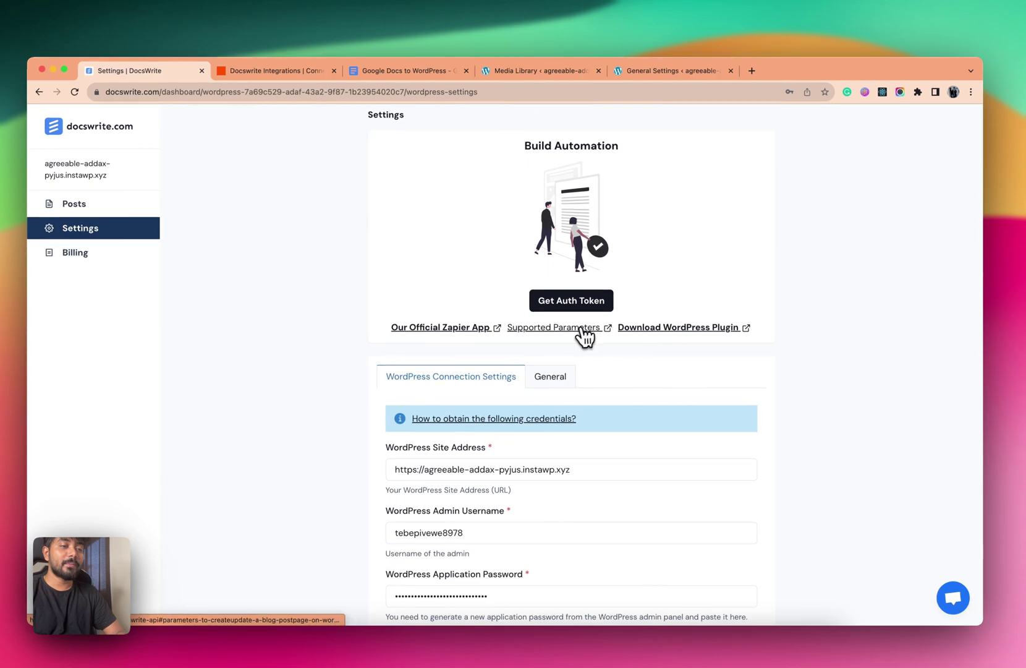
Open the DocsWrite documentation on supported publishing parameters.
{"action": "left_click", "coordinate": [583, 329]}
{"action": "scroll", "coordinate": [436, 296], "scroll_direction": "down", "scroll_amount": 5}
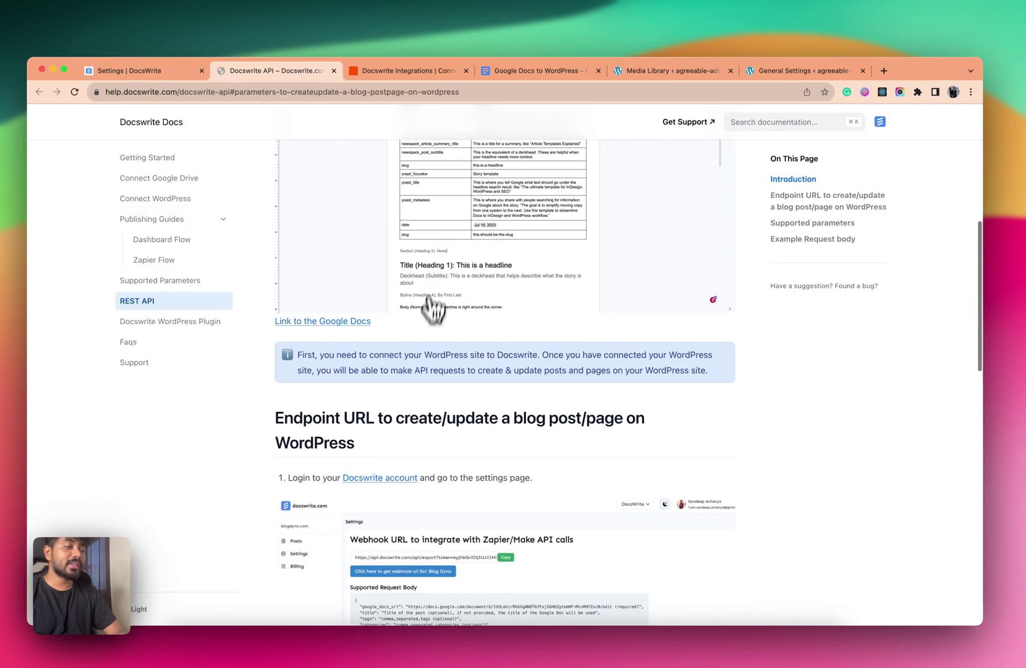
{"action": "scroll", "coordinate": [433, 309], "scroll_direction": "down", "scroll_amount": 10}
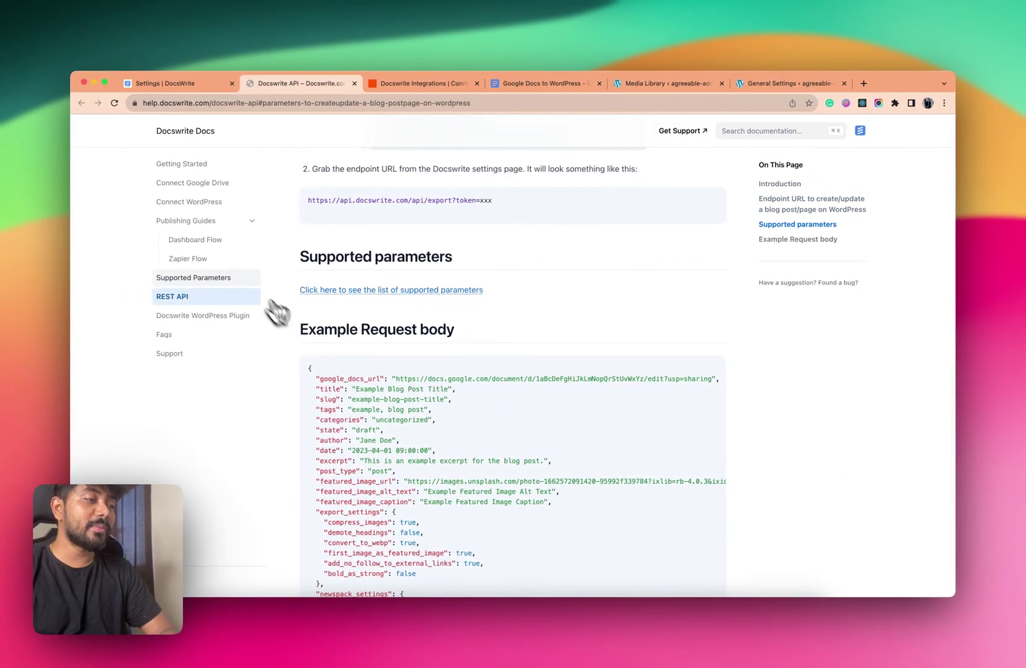
Read the full Supported Parameters tables, including featured image alt text, then return to DocsWrite Posts.
{"action": "left_click", "coordinate": [194, 277]}
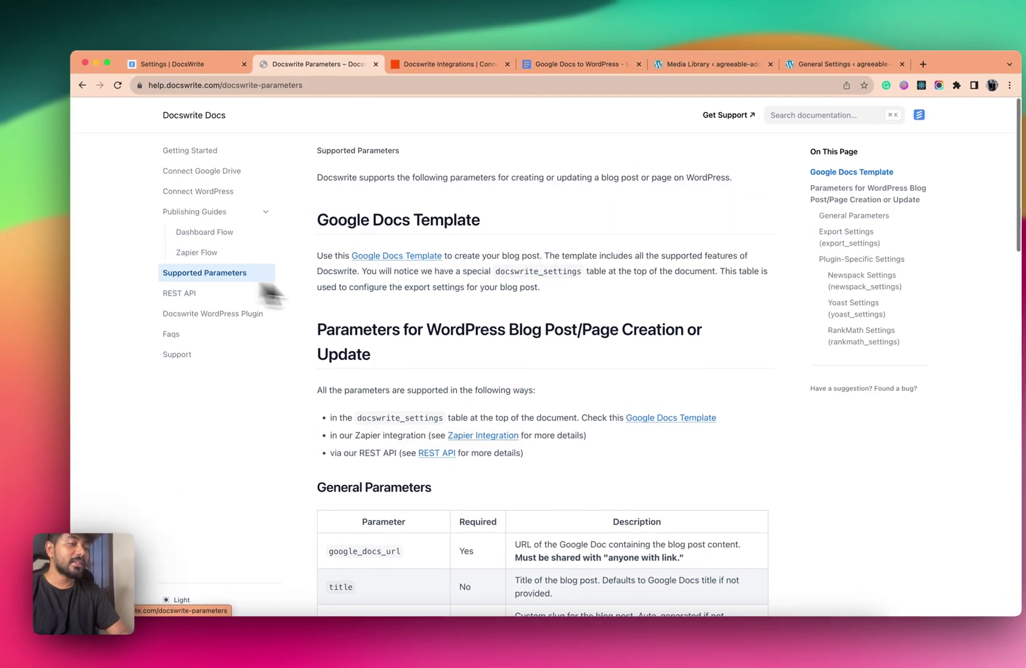
{"action": "scroll", "coordinate": [417, 302], "scroll_direction": "down", "scroll_amount": 5}
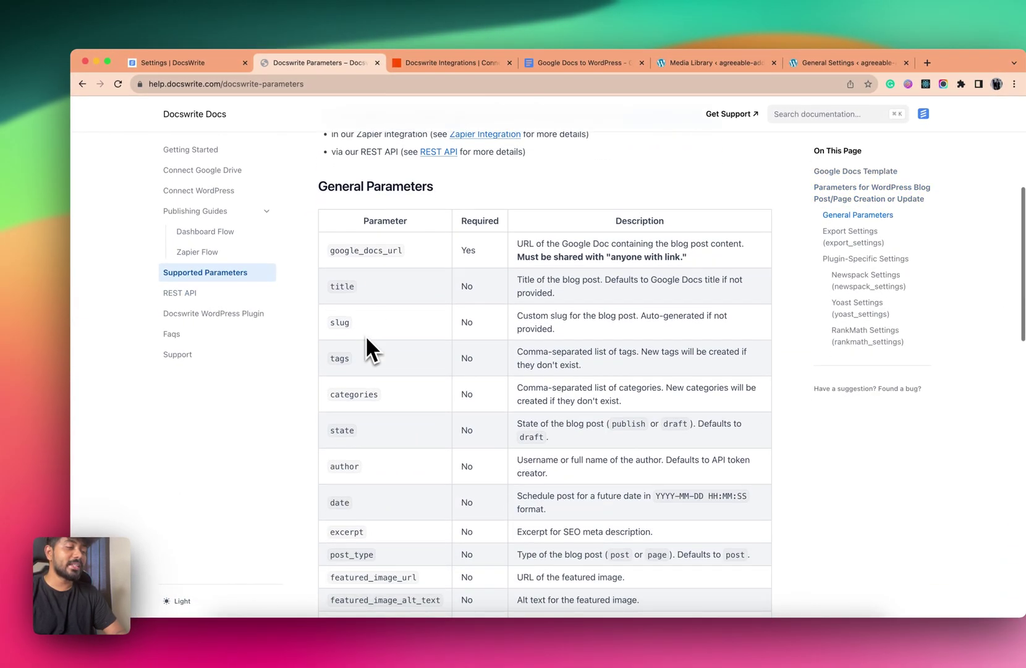
{"action": "scroll", "coordinate": [366, 335], "scroll_direction": "down", "scroll_amount": 5}
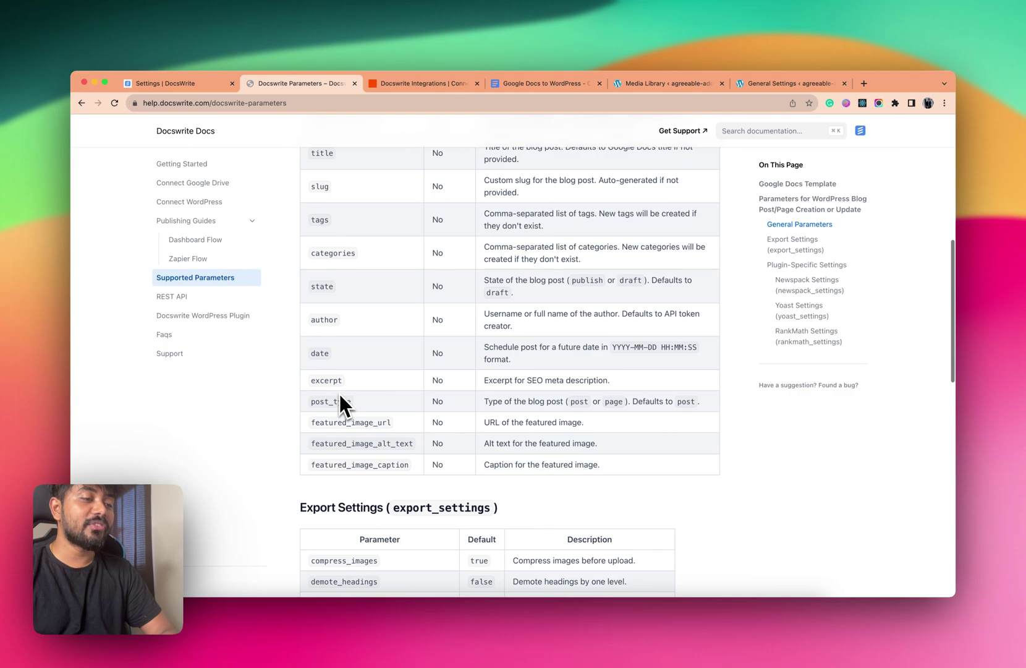
{"action": "scroll", "coordinate": [339, 394], "scroll_direction": "down", "scroll_amount": 10}
{"action": "scroll", "coordinate": [341, 366], "scroll_direction": "up", "scroll_amount": 10}
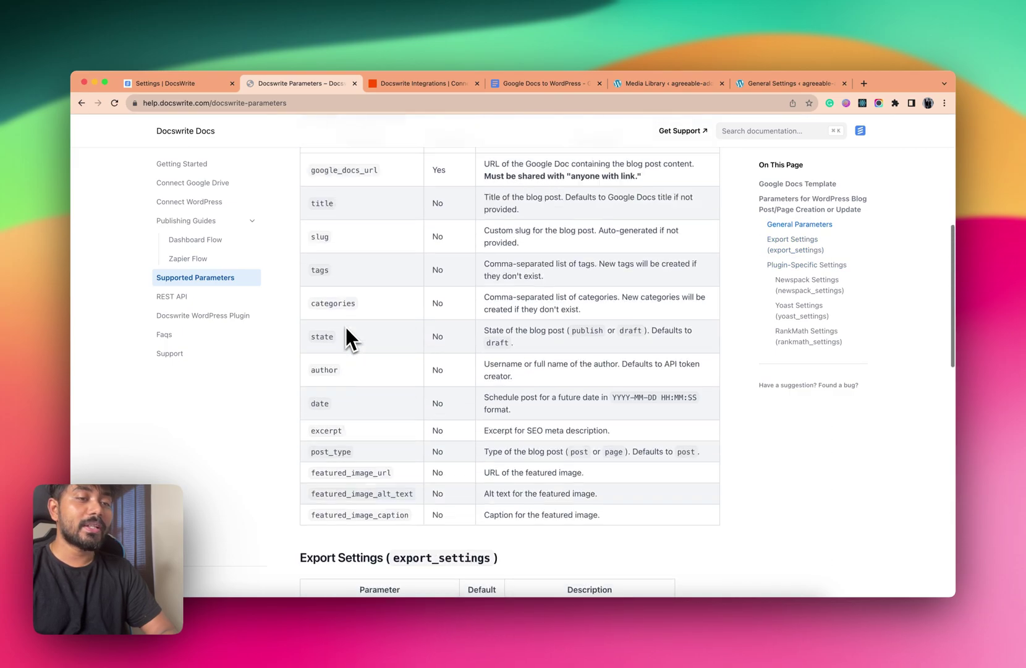
{"action": "scroll", "coordinate": [346, 334], "scroll_direction": "up", "scroll_amount": 2}
{"action": "scroll", "coordinate": [345, 334], "scroll_direction": "down", "scroll_amount": 7}
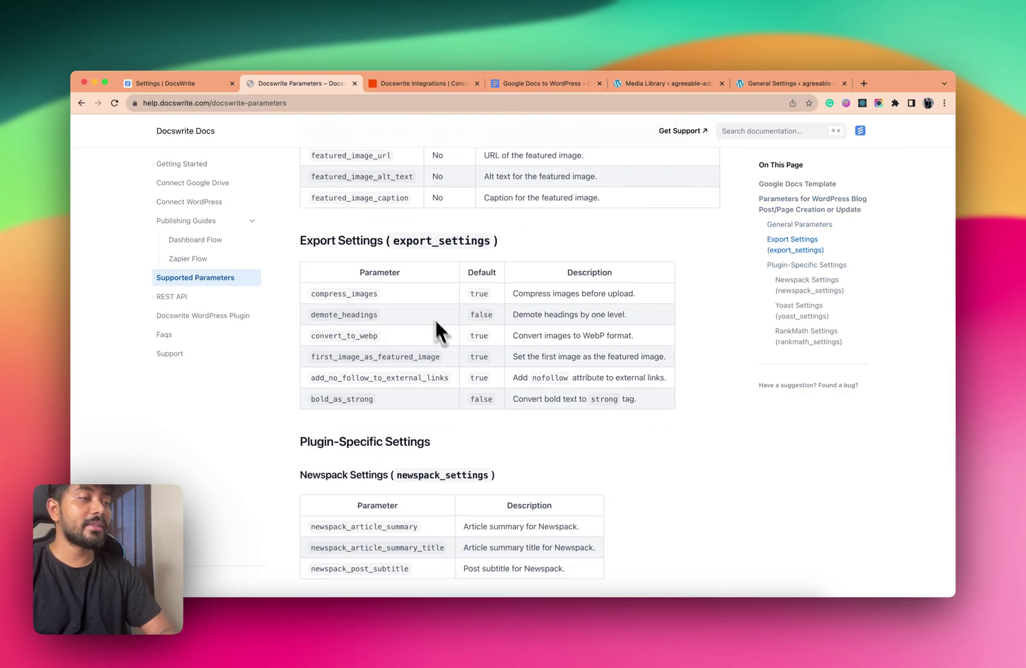
{"action": "left_click", "coordinate": [196, 87]}
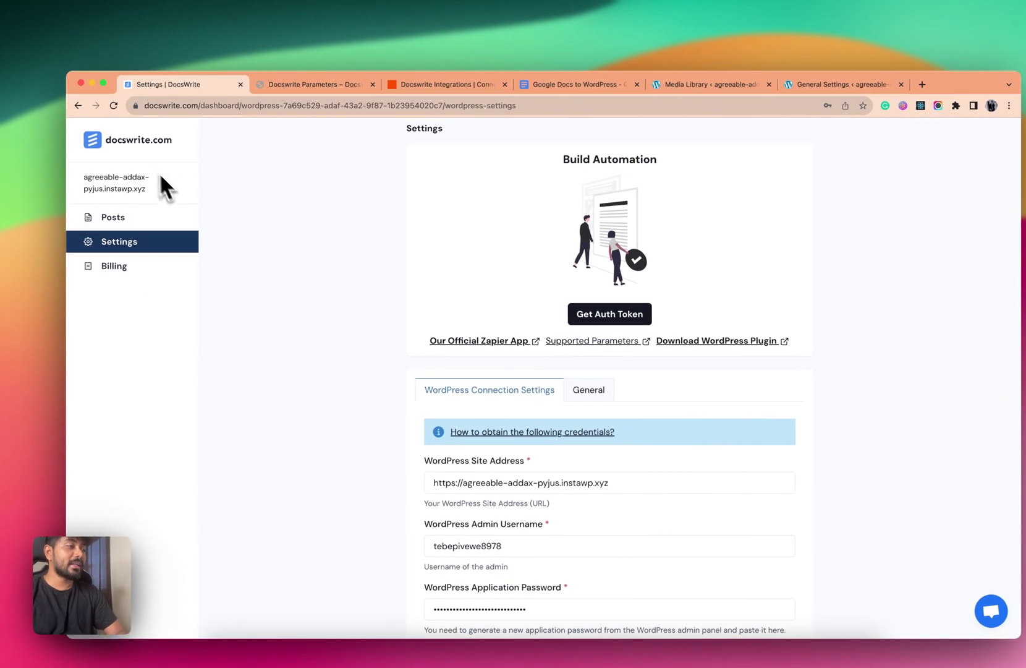
{"action": "left_click", "coordinate": [135, 218]}
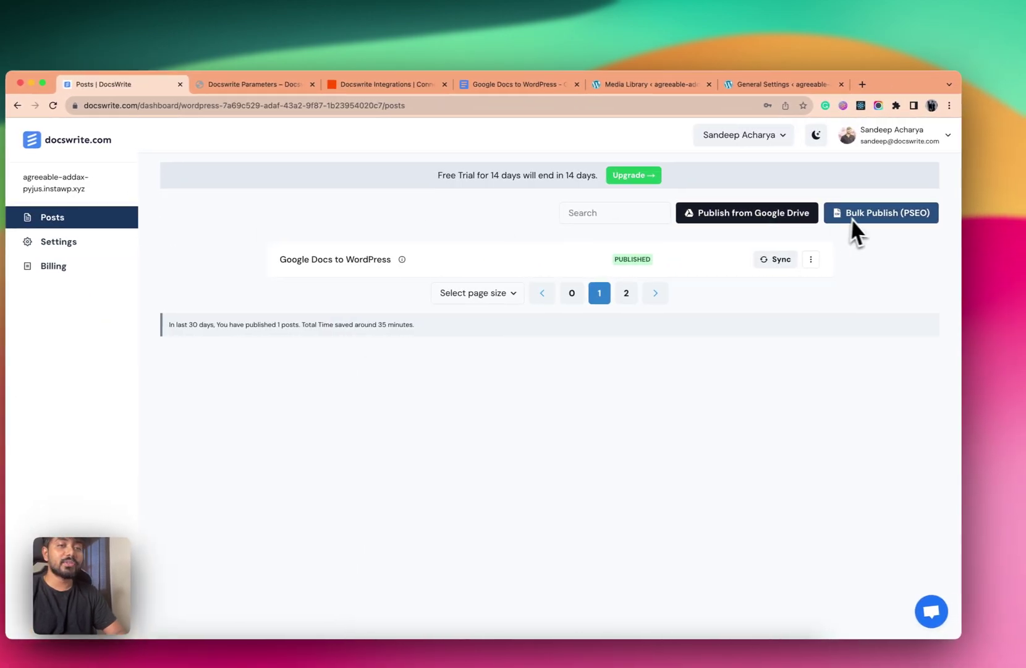